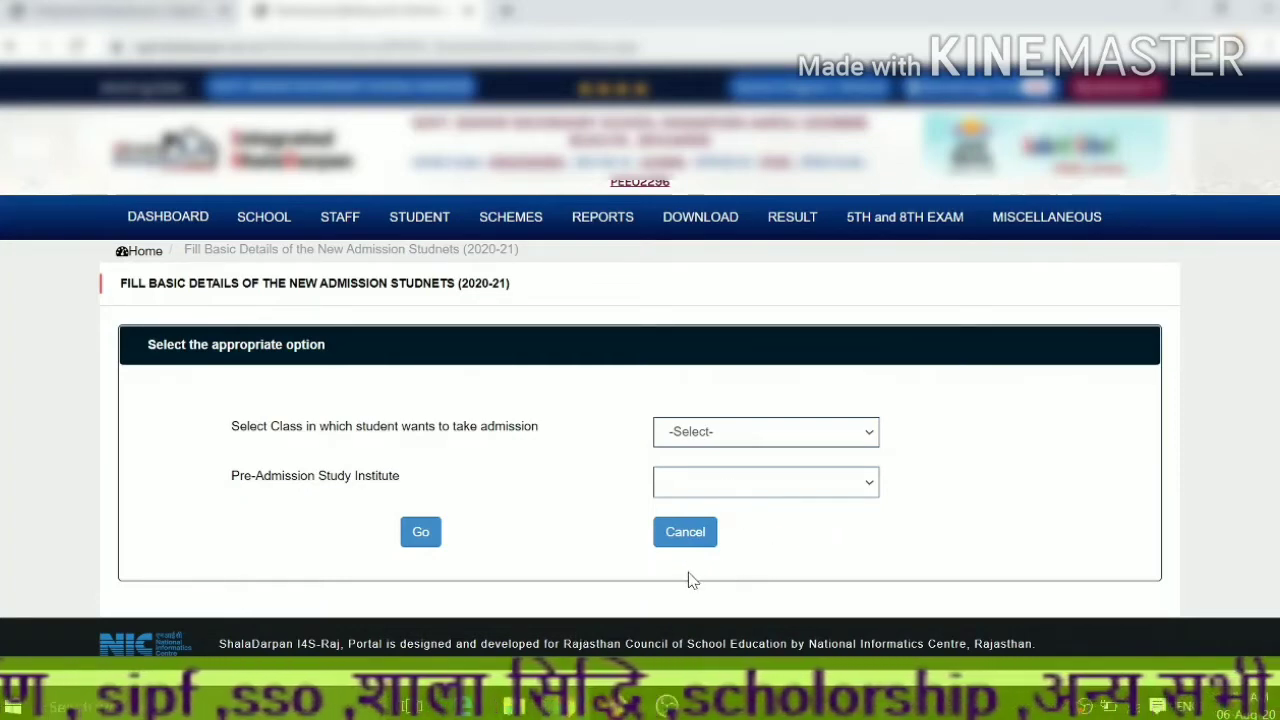
- Start a class 12 admission with 'शालादर्पण से' as the pre-admission study institute
left_click(705, 434)
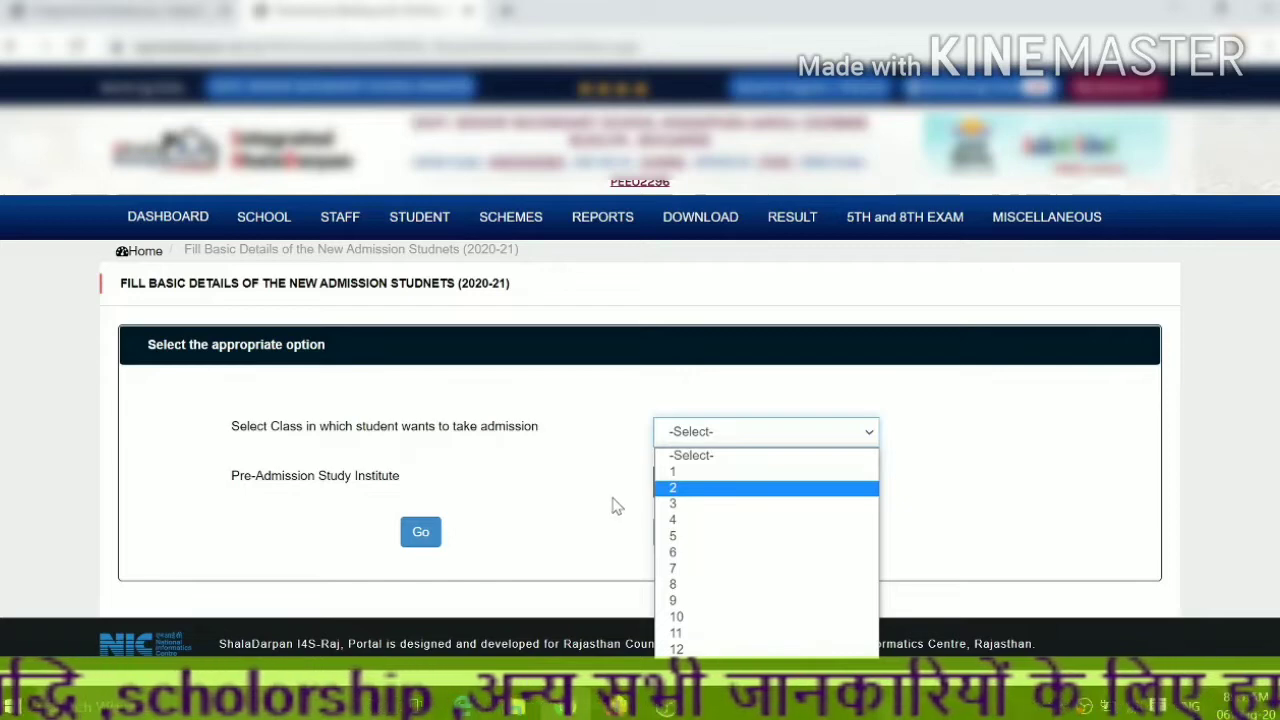
left_click(718, 649)
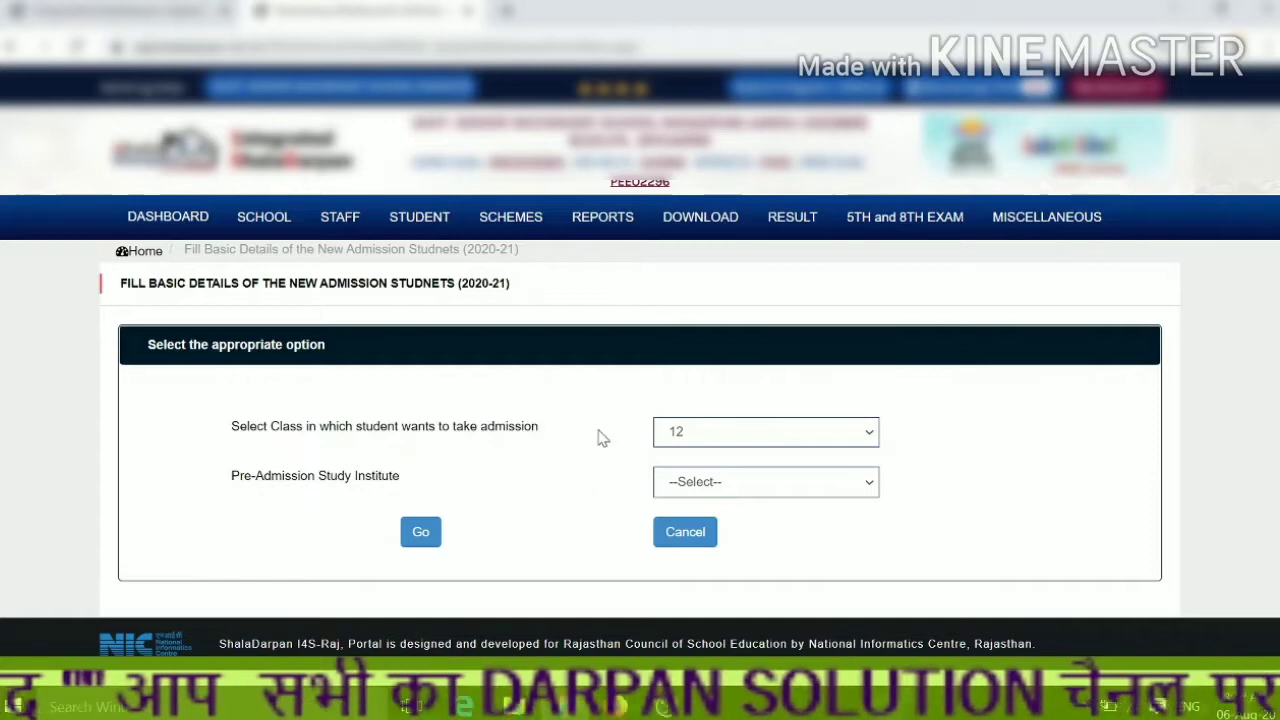
left_click(718, 483)
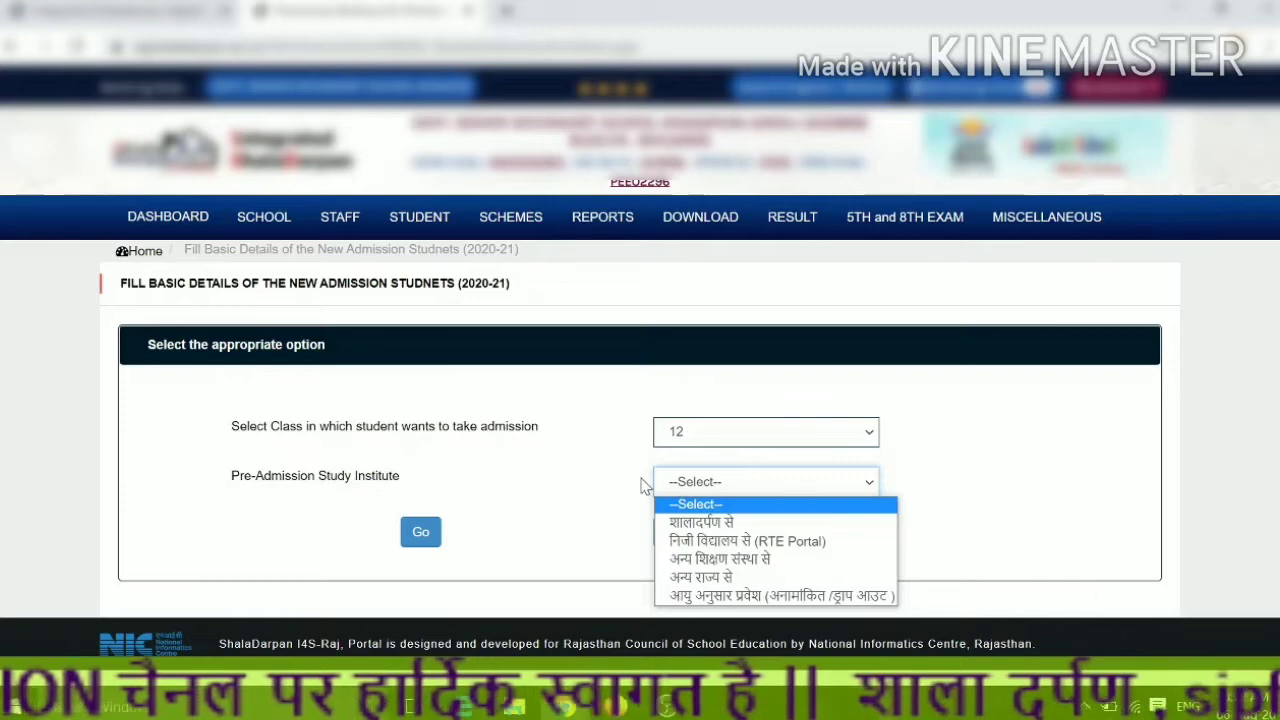
left_click(707, 524)
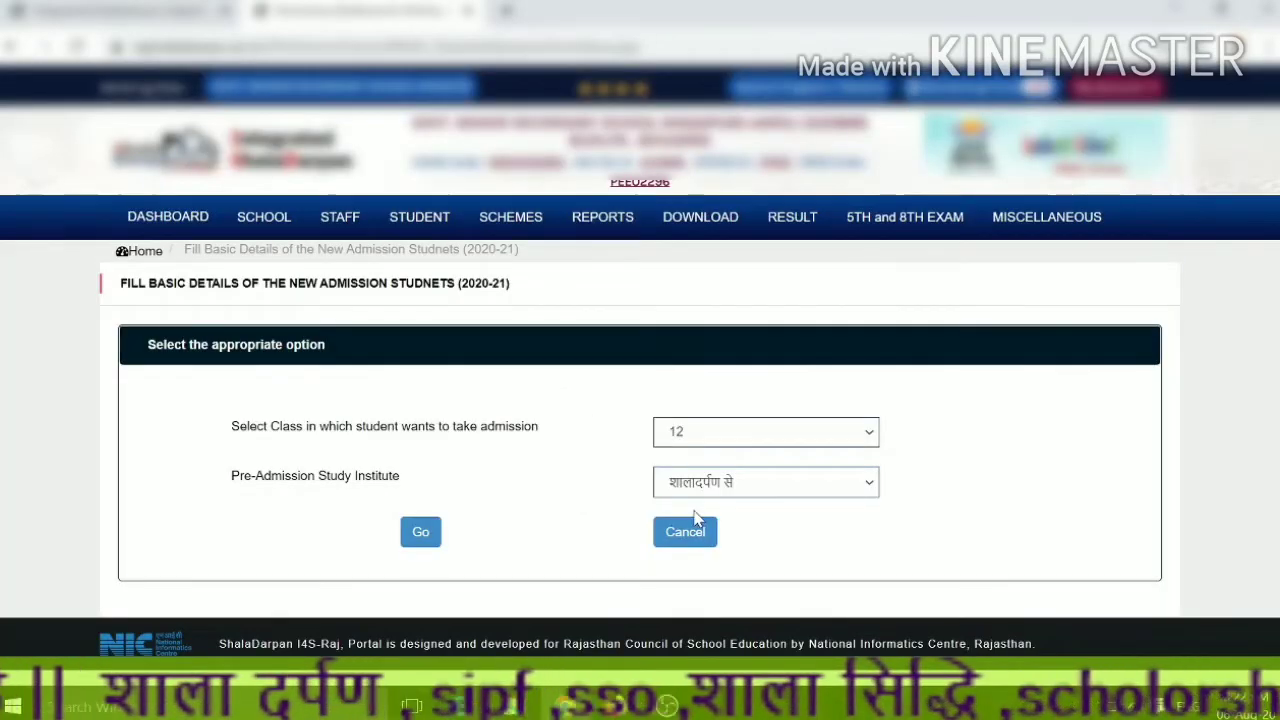
left_click(432, 535)
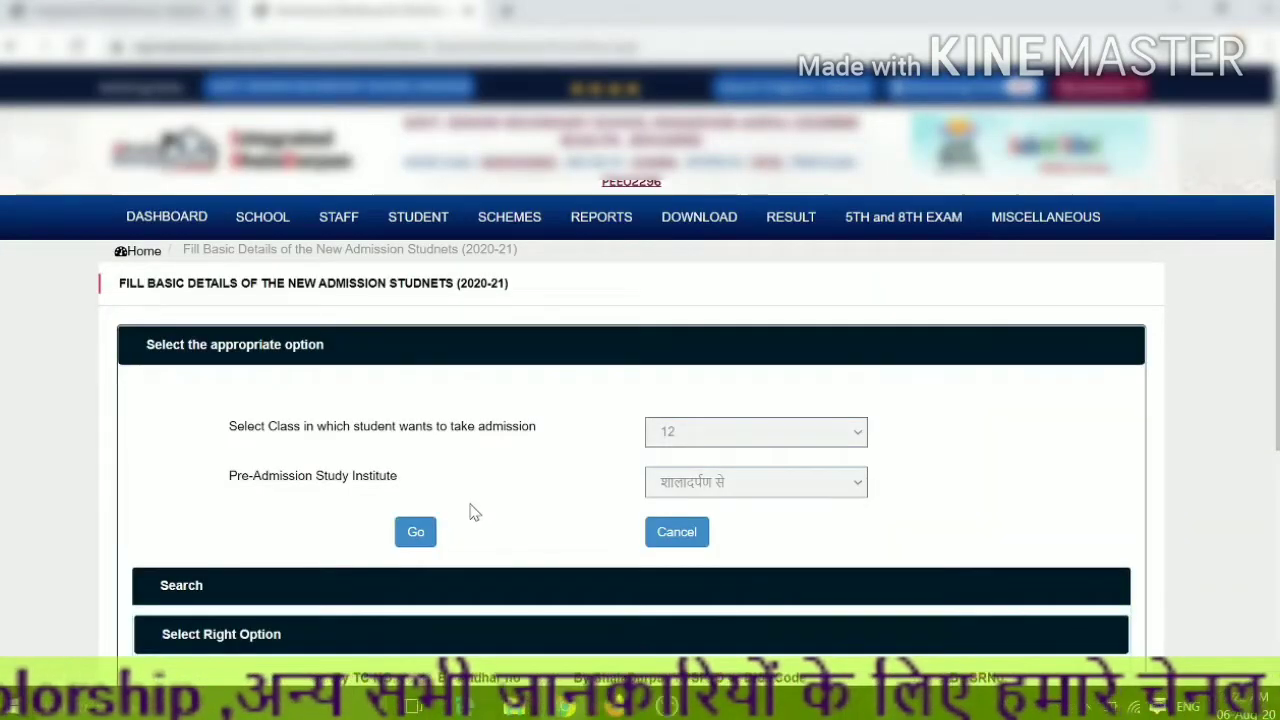
- Search 'By TC NO.' using the student's transfer certificate number to find her record
scroll(540, 530, "down", 2)
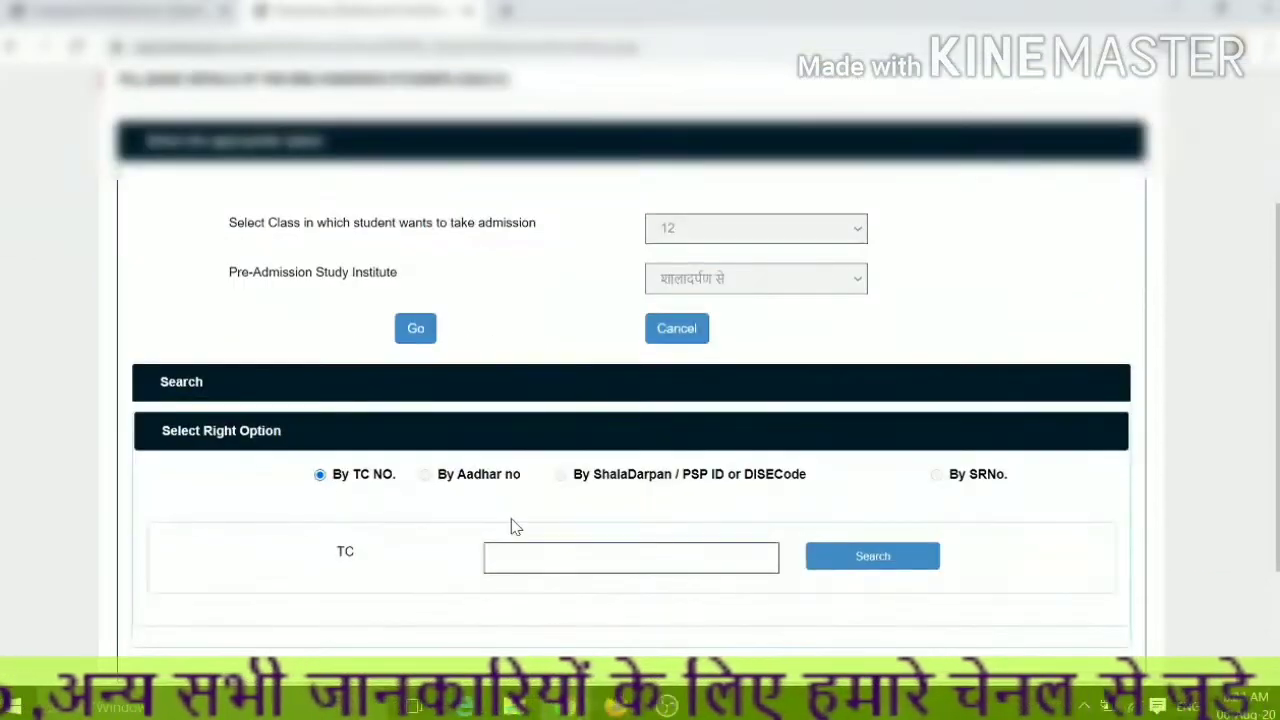
left_click(507, 553)
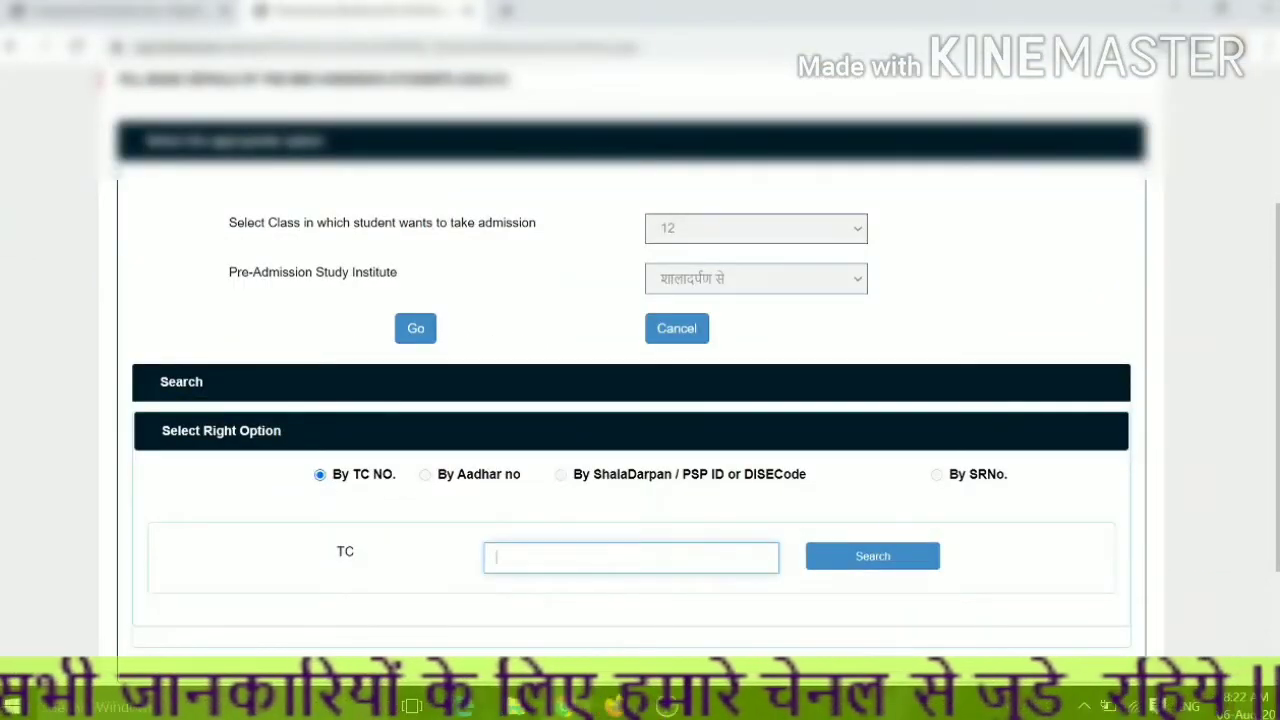
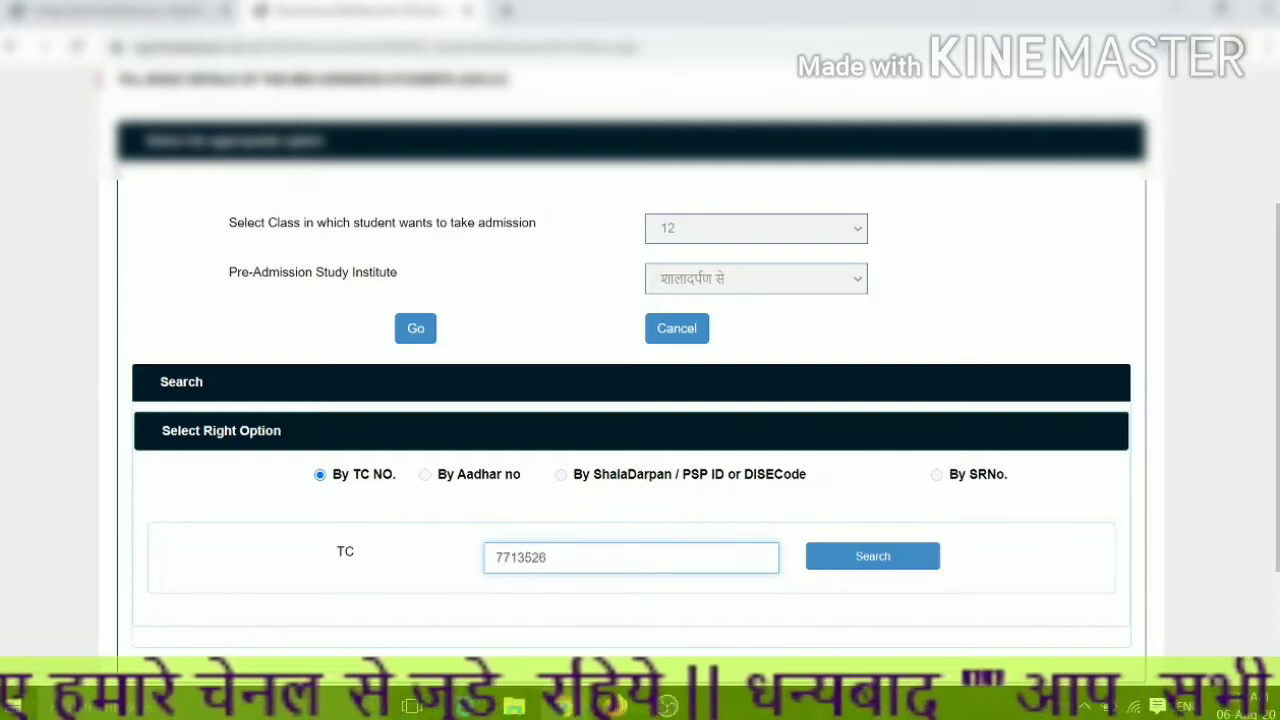
left_click(836, 566)
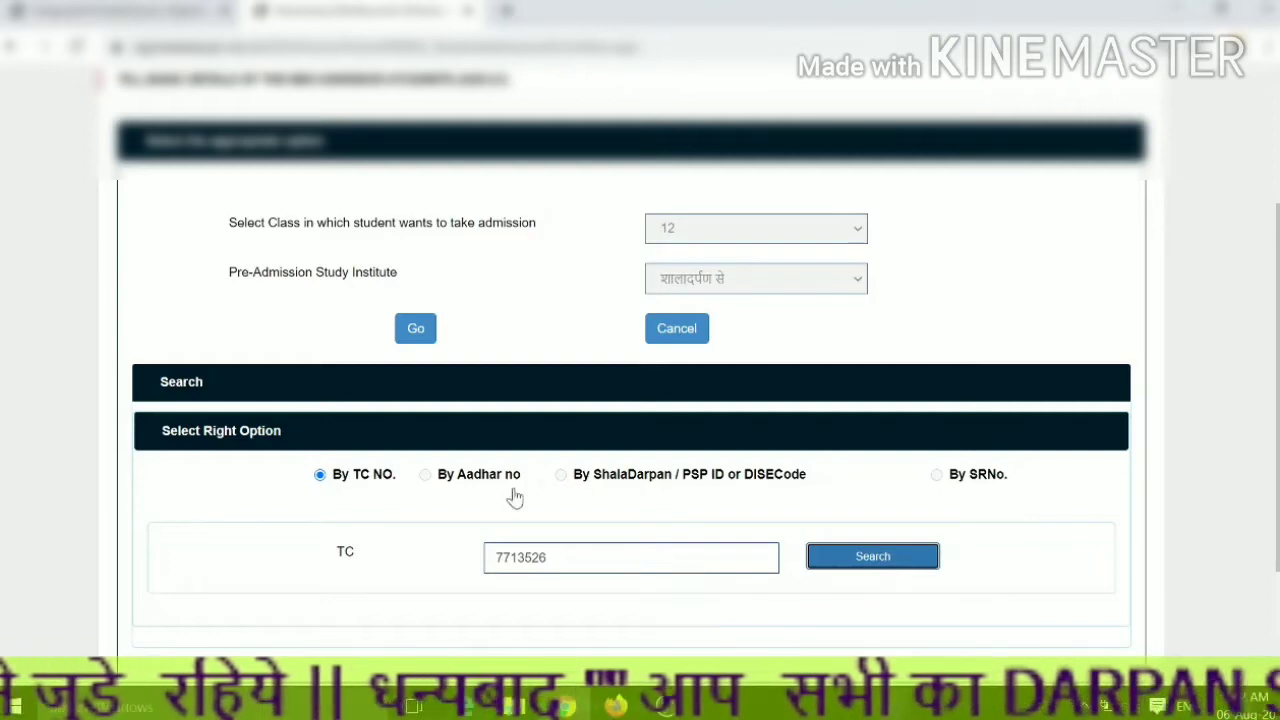
scroll(402, 415, "down", 2)
scroll(403, 416, "up", 2)
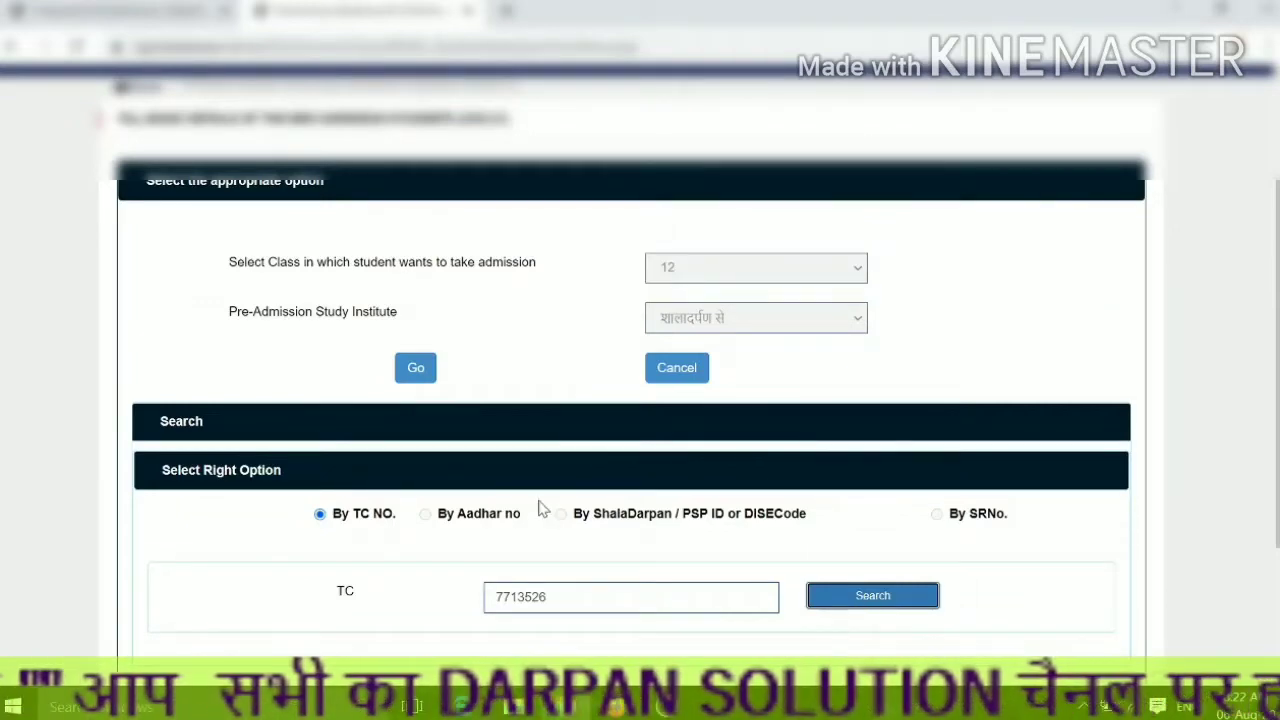
scroll(540, 475, "down", 2)
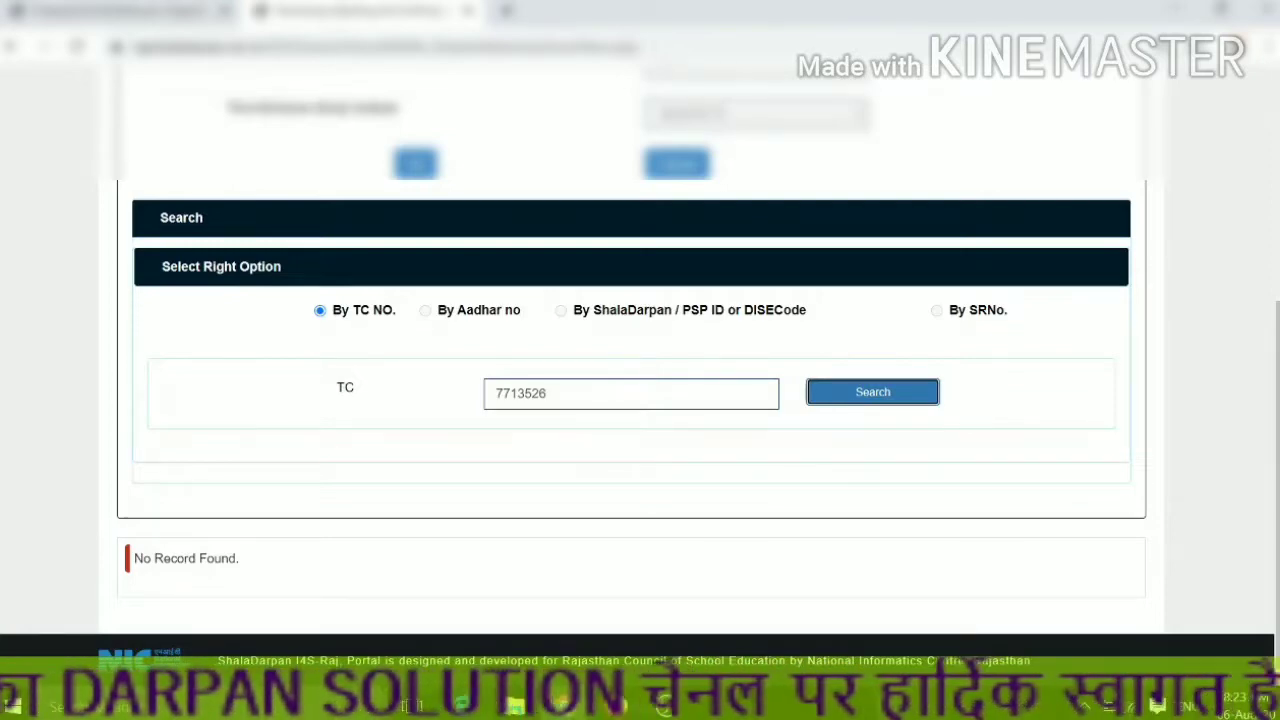
scroll(600, 412, "up", 1)
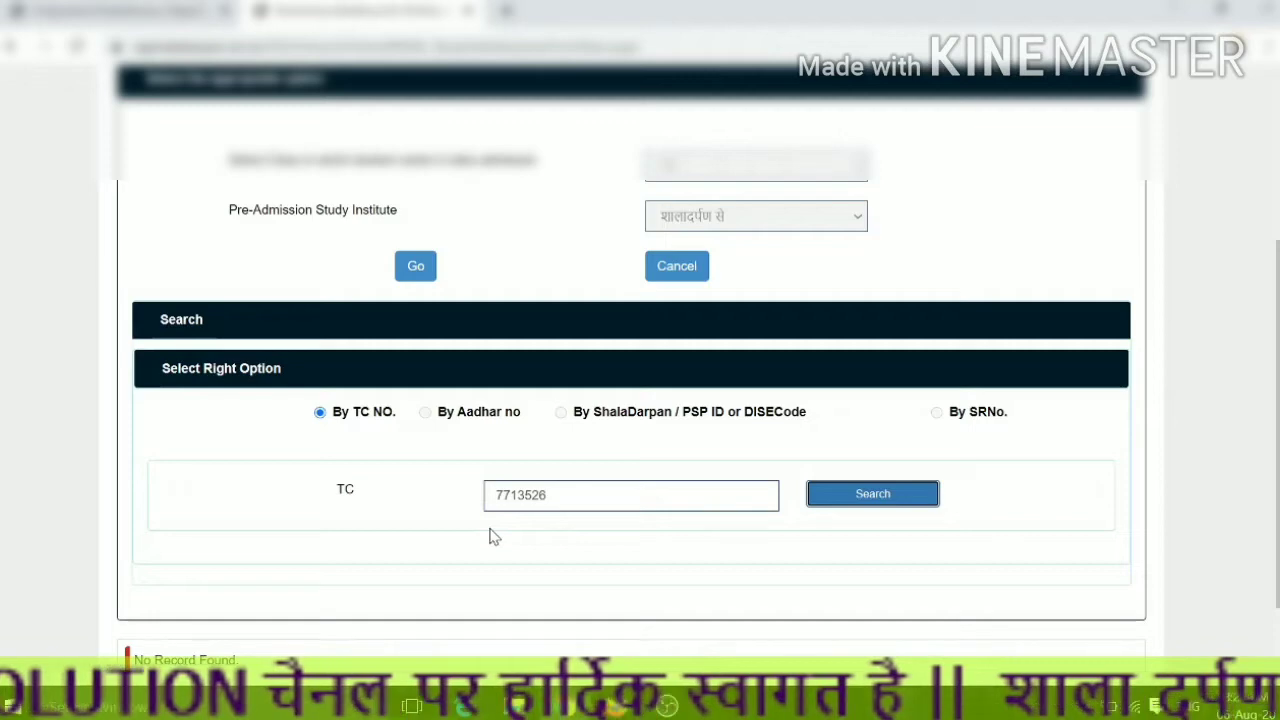
left_click(857, 500)
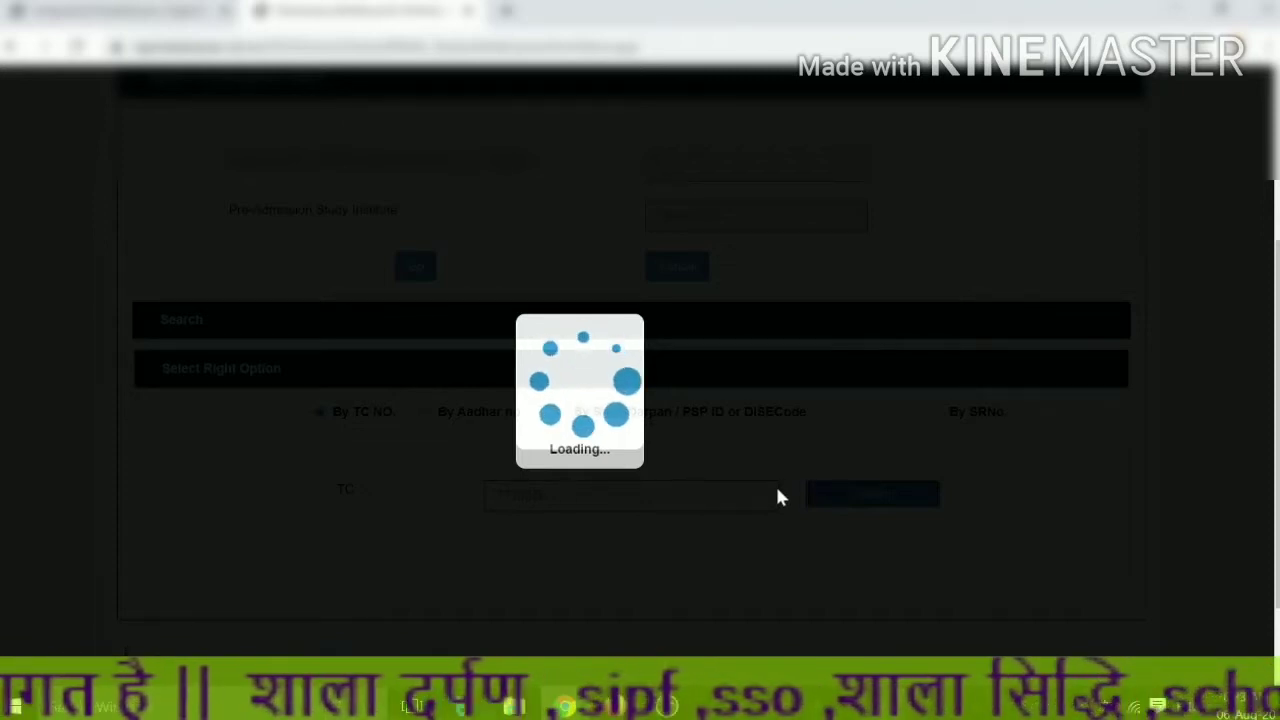
scroll(831, 520, "down", 2)
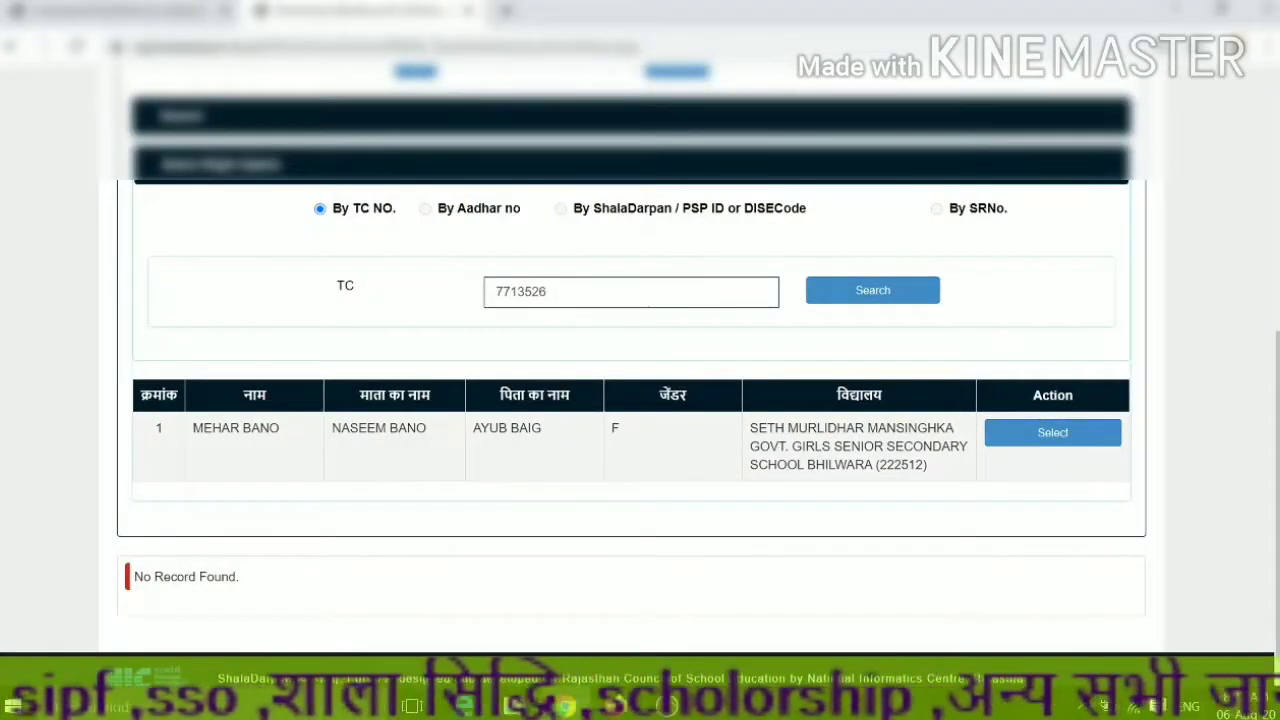
- Select the found student's row and confirm taking her forward to admission
left_click(1045, 440)
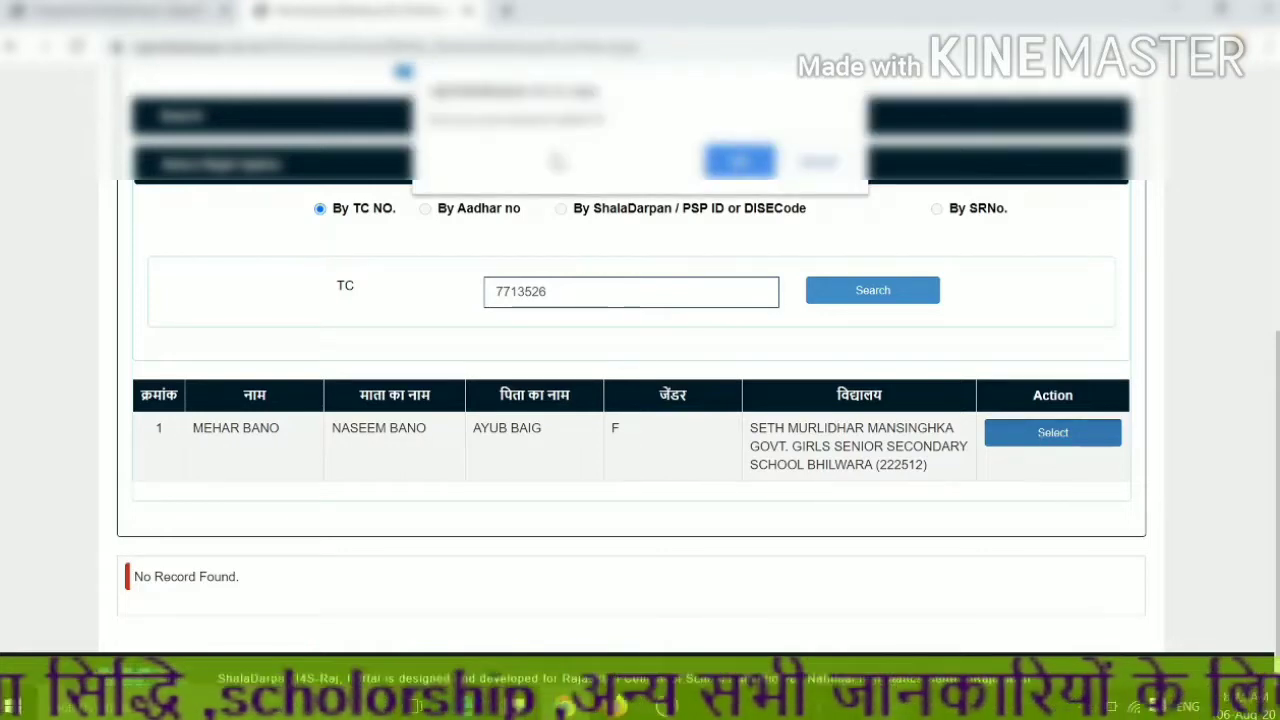
left_click(737, 172)
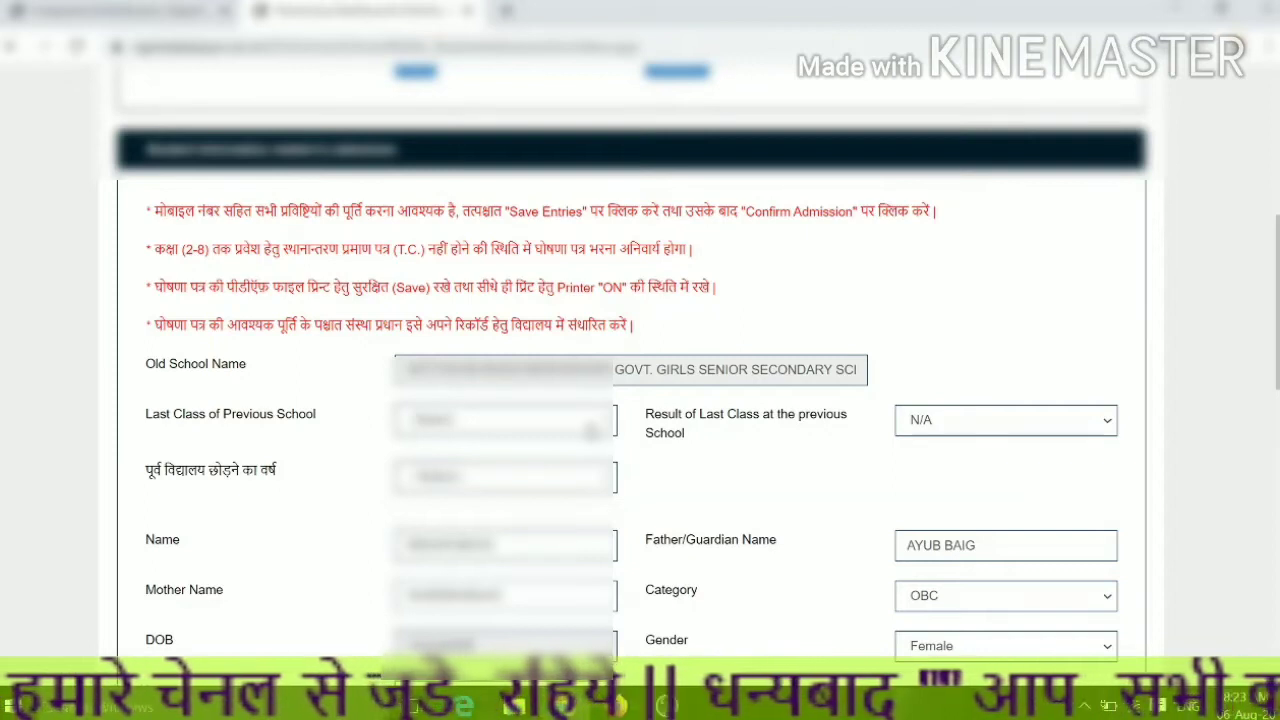
- Set the last class attended at the previous school, with result Studying
left_click(580, 431)
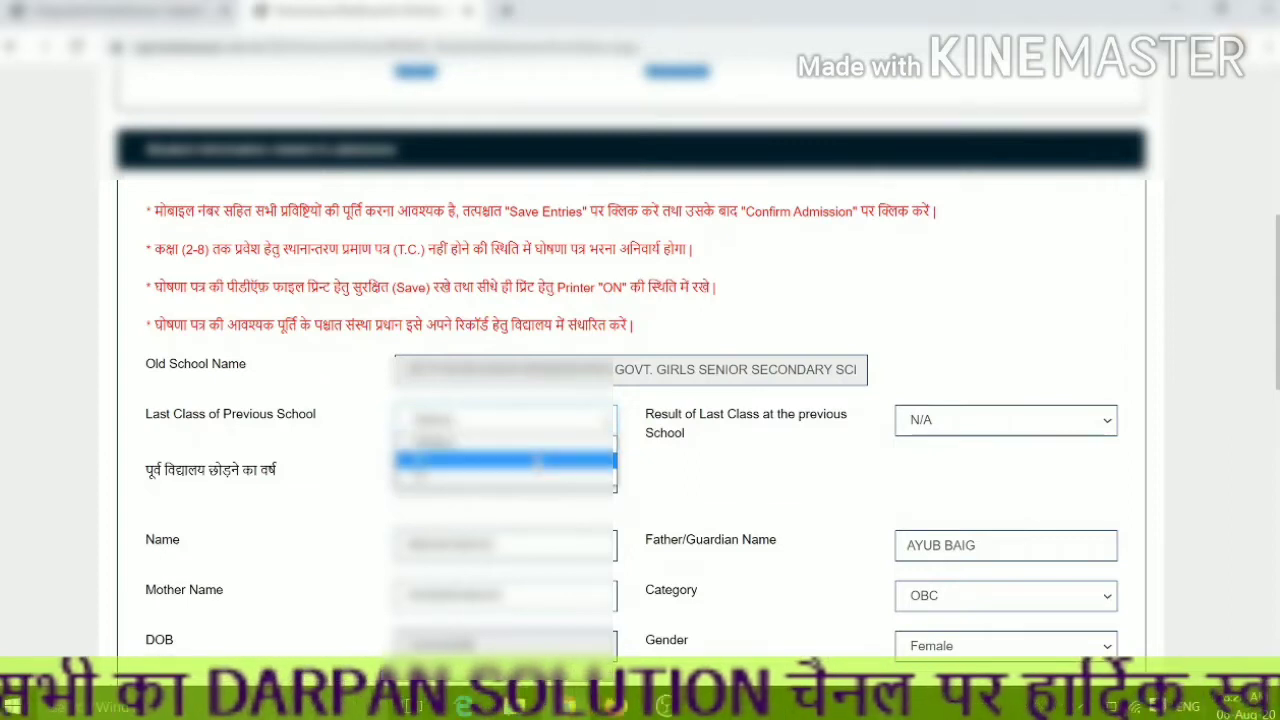
left_click(506, 478)
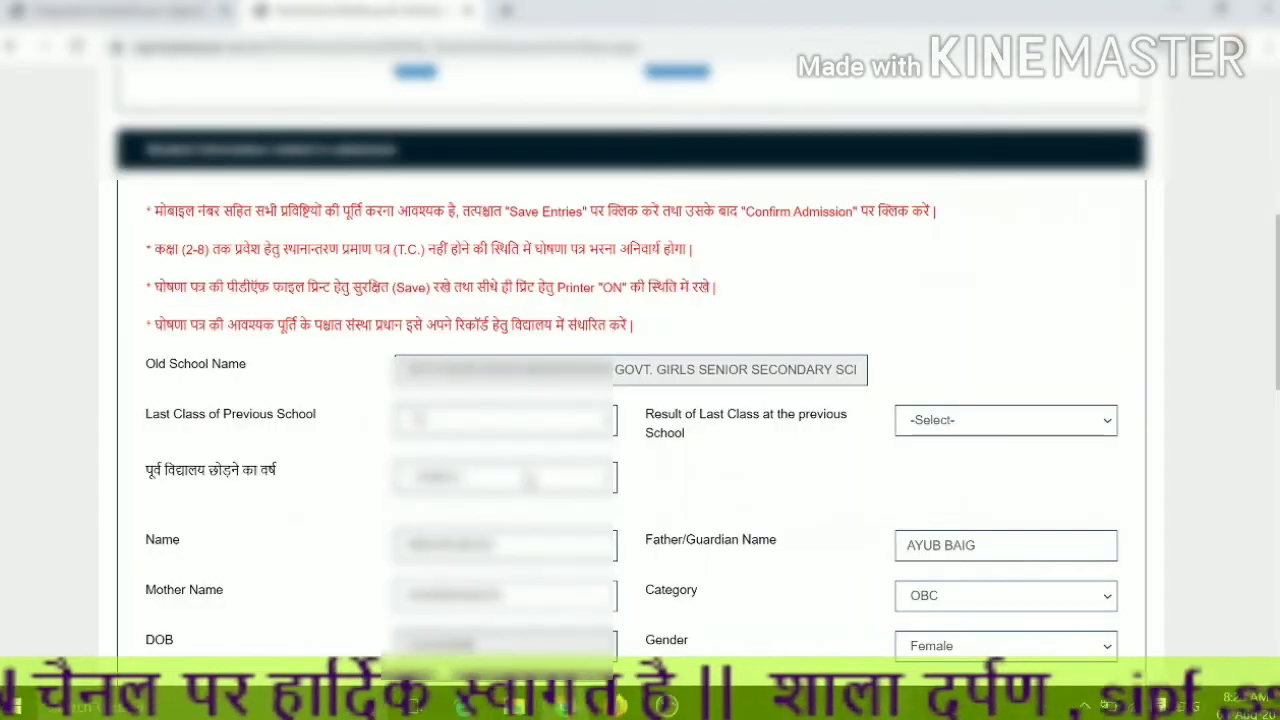
left_click(905, 421)
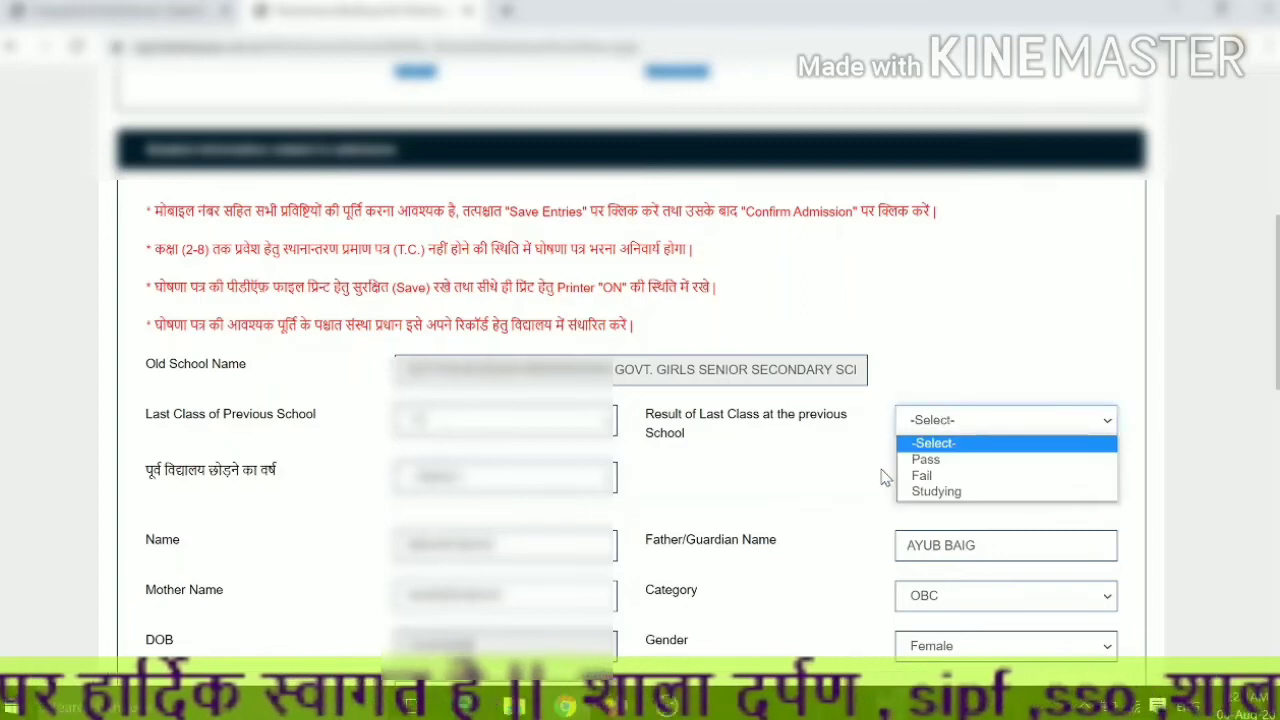
left_click(937, 492)
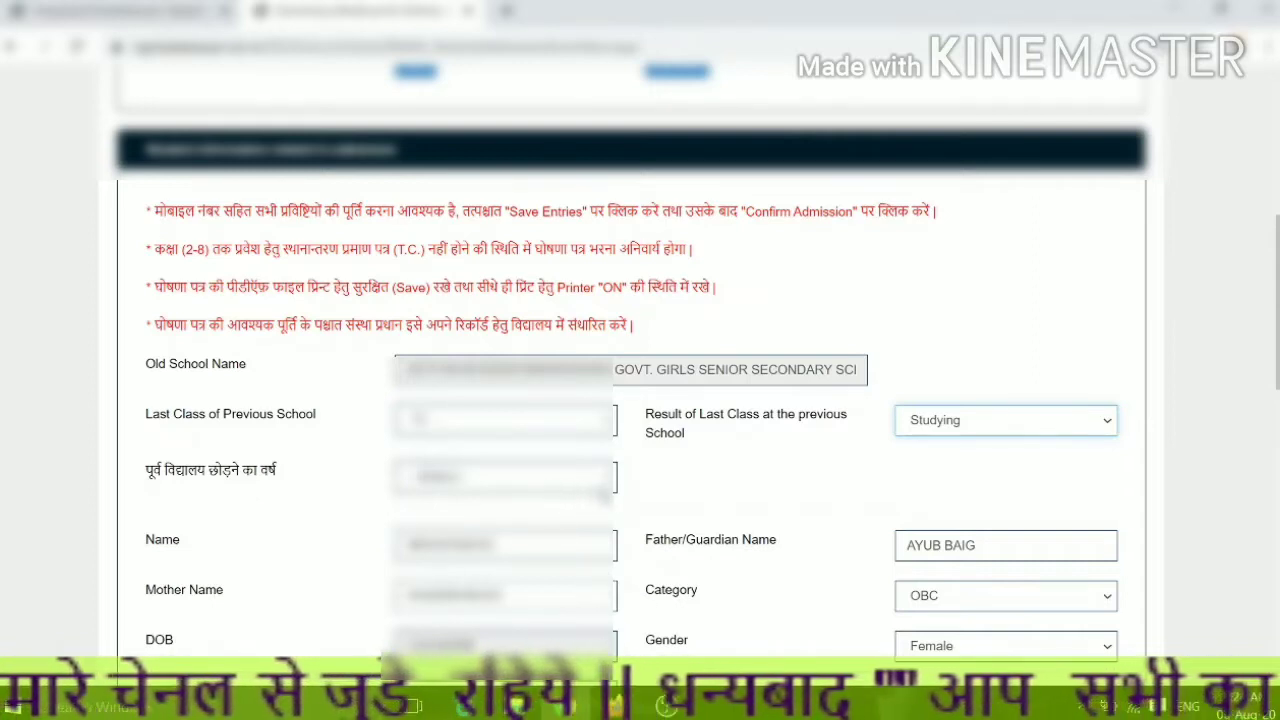
- Choose the year she left the previous school
left_click(612, 478)
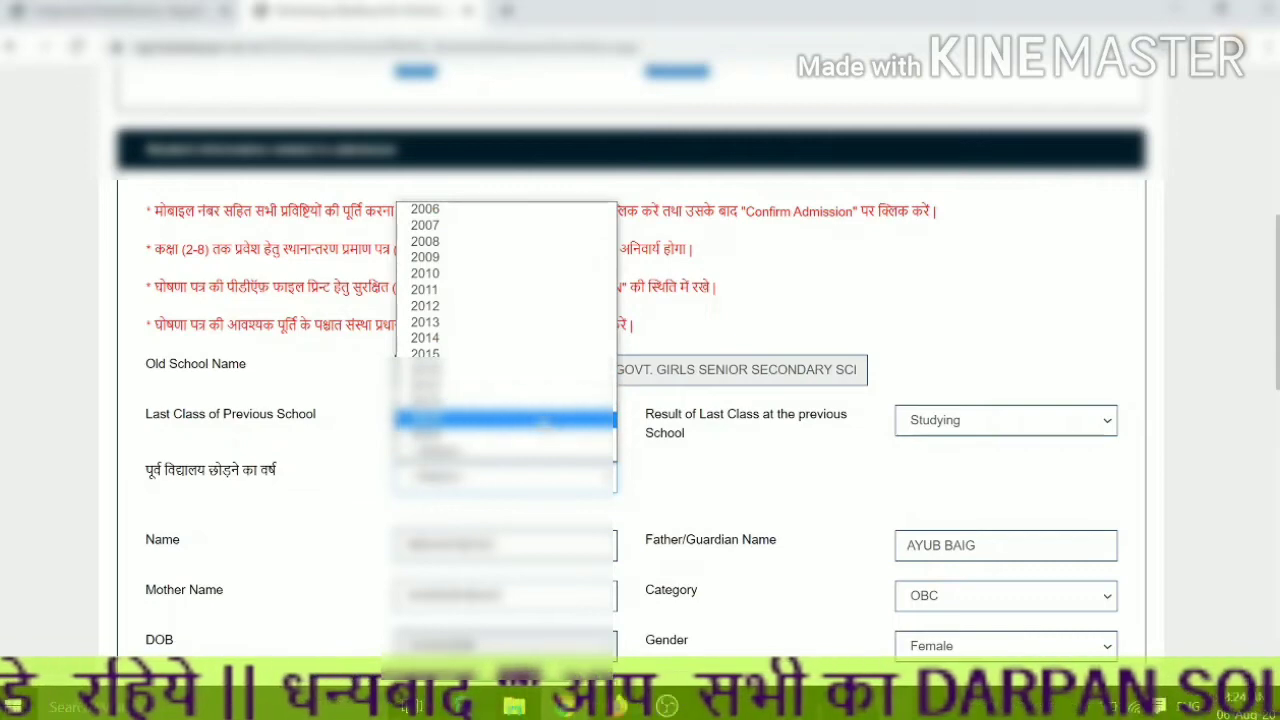
left_click(545, 421)
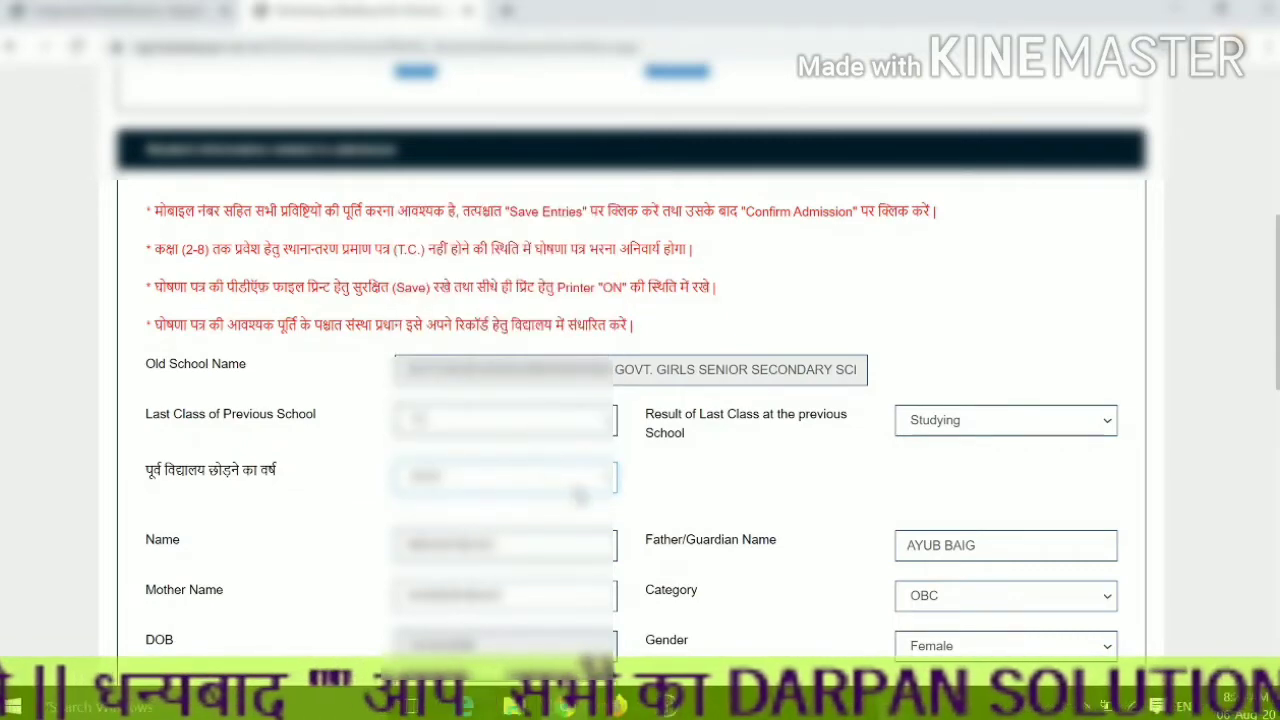
left_click(612, 478)
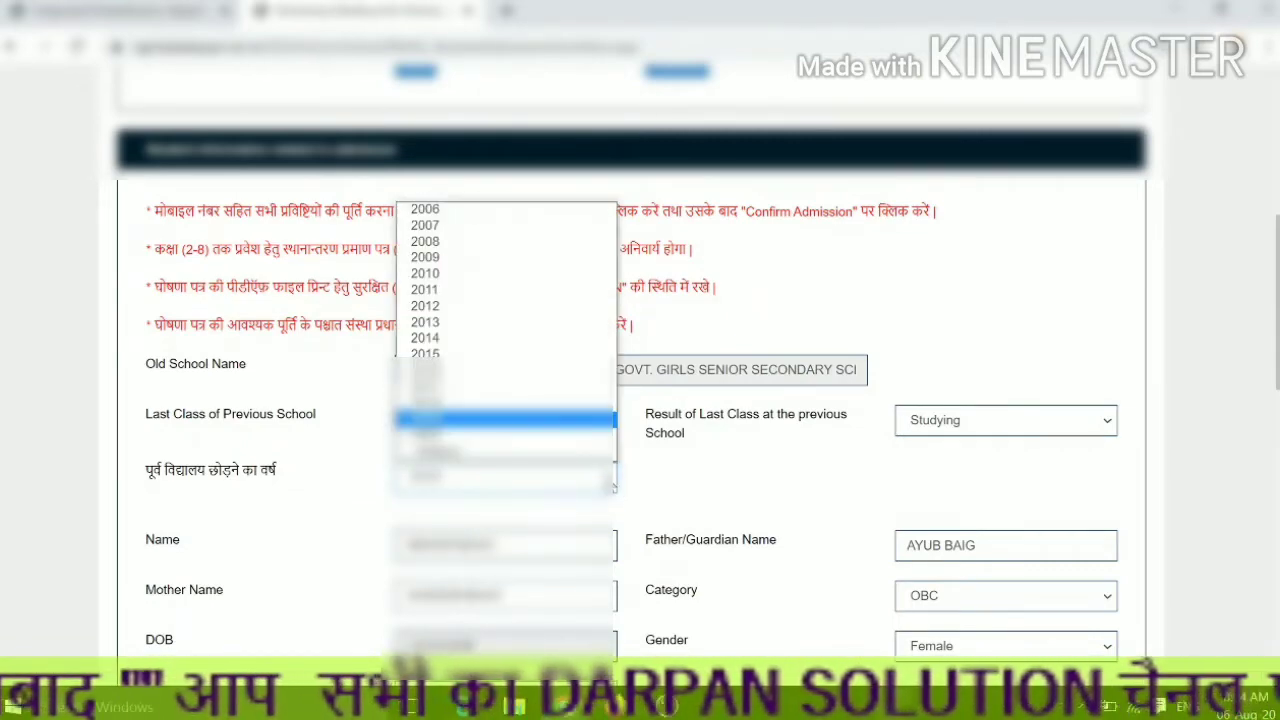
left_click(580, 436)
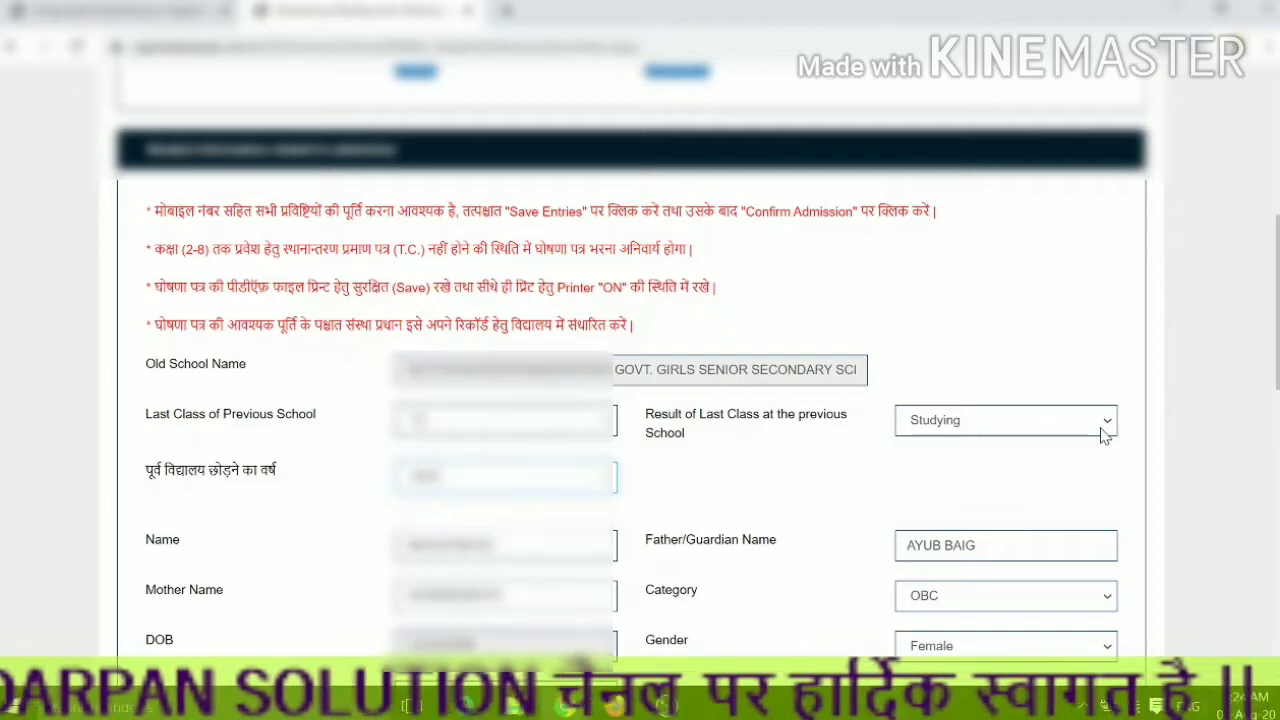
- Place the student in section A of the Arts stream
scroll(960, 526, "down", 4)
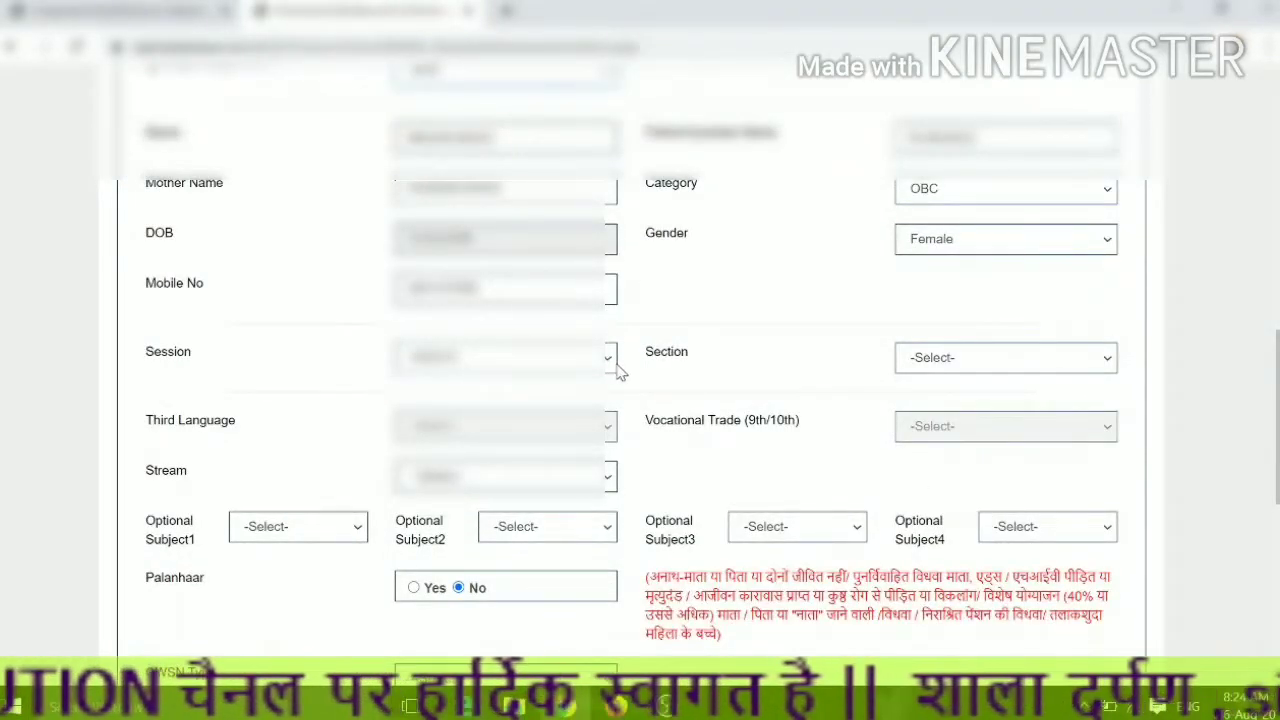
left_click(1105, 360)
left_click(1043, 398)
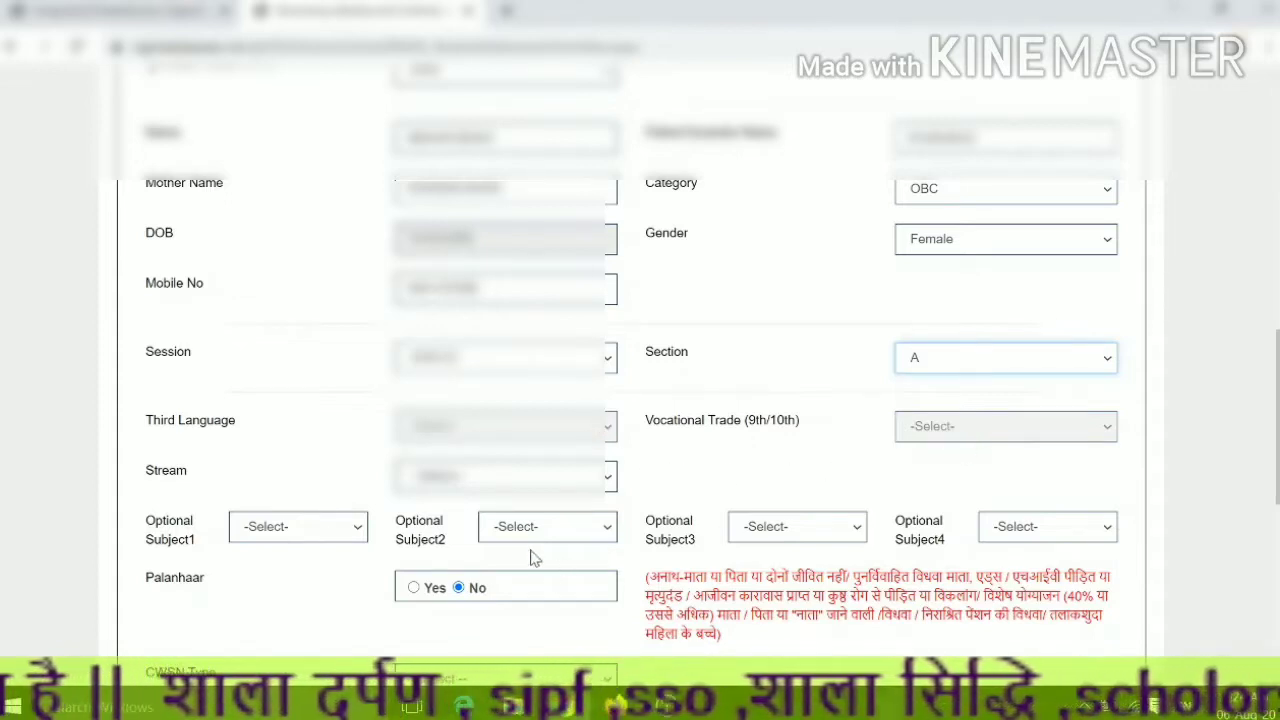
left_click(607, 478)
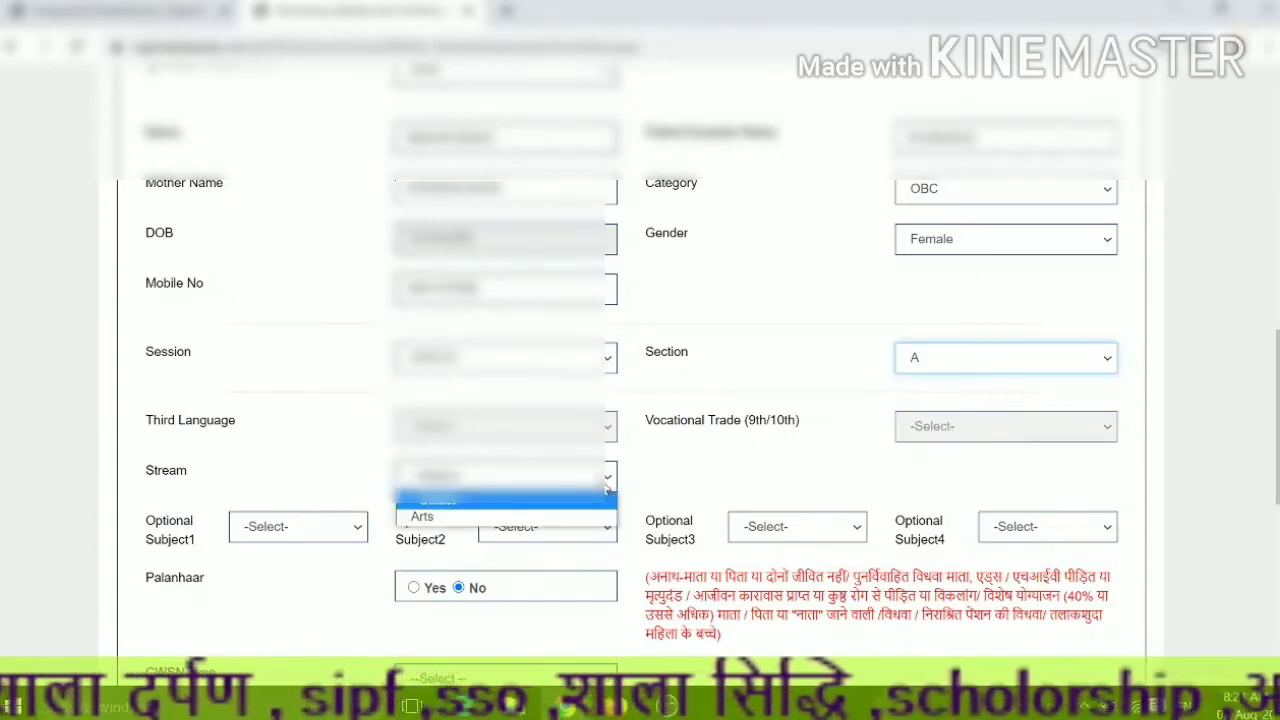
left_click(572, 522)
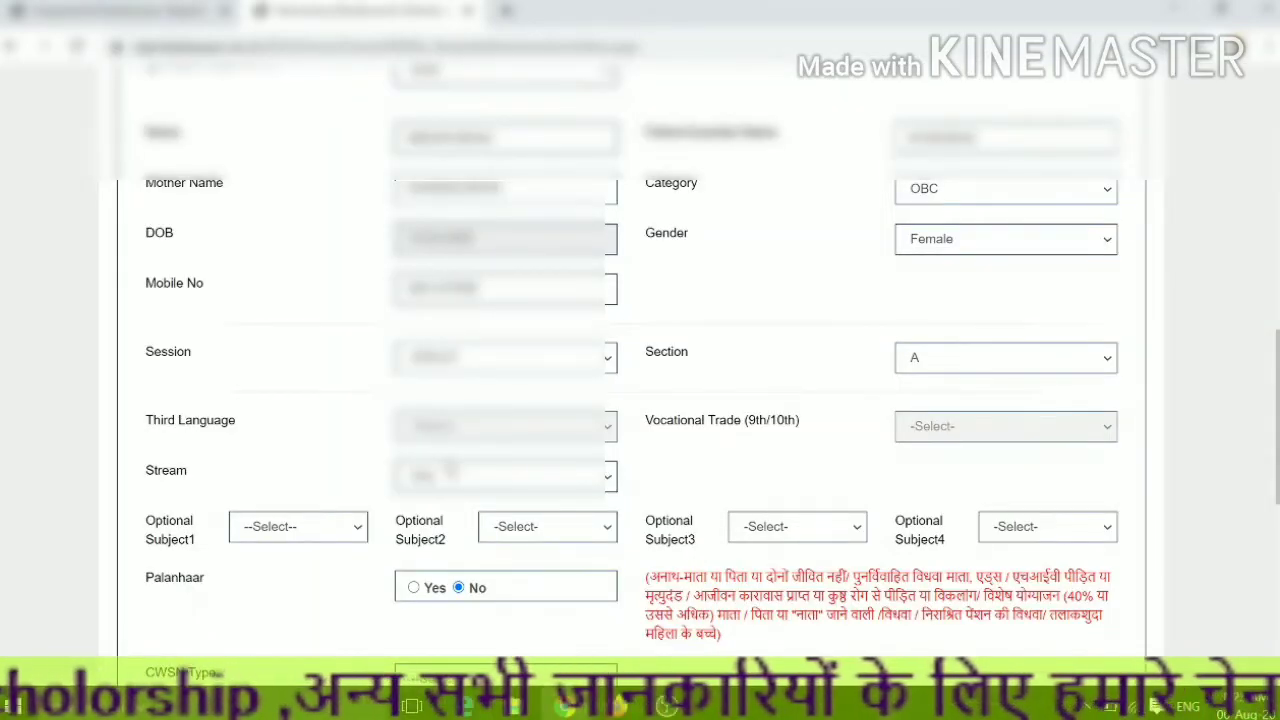
- Set optional subjects to Political Science, History and Geography
left_click(358, 532)
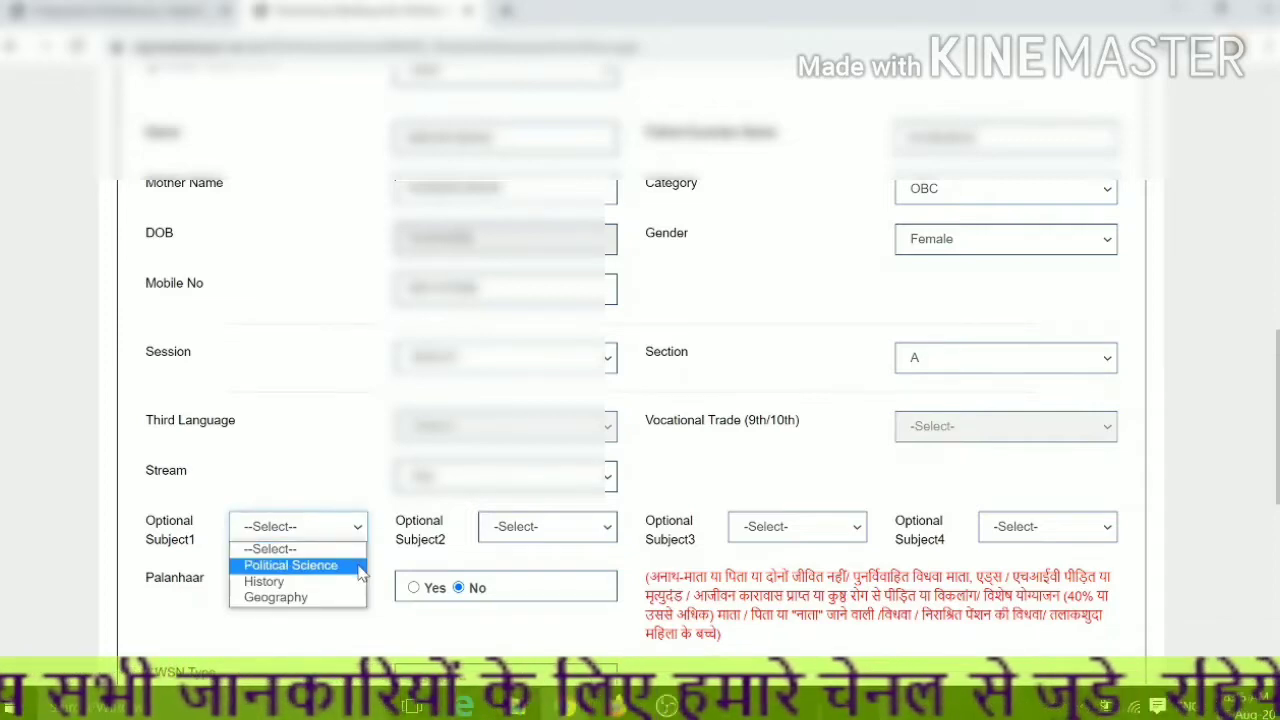
left_click(358, 566)
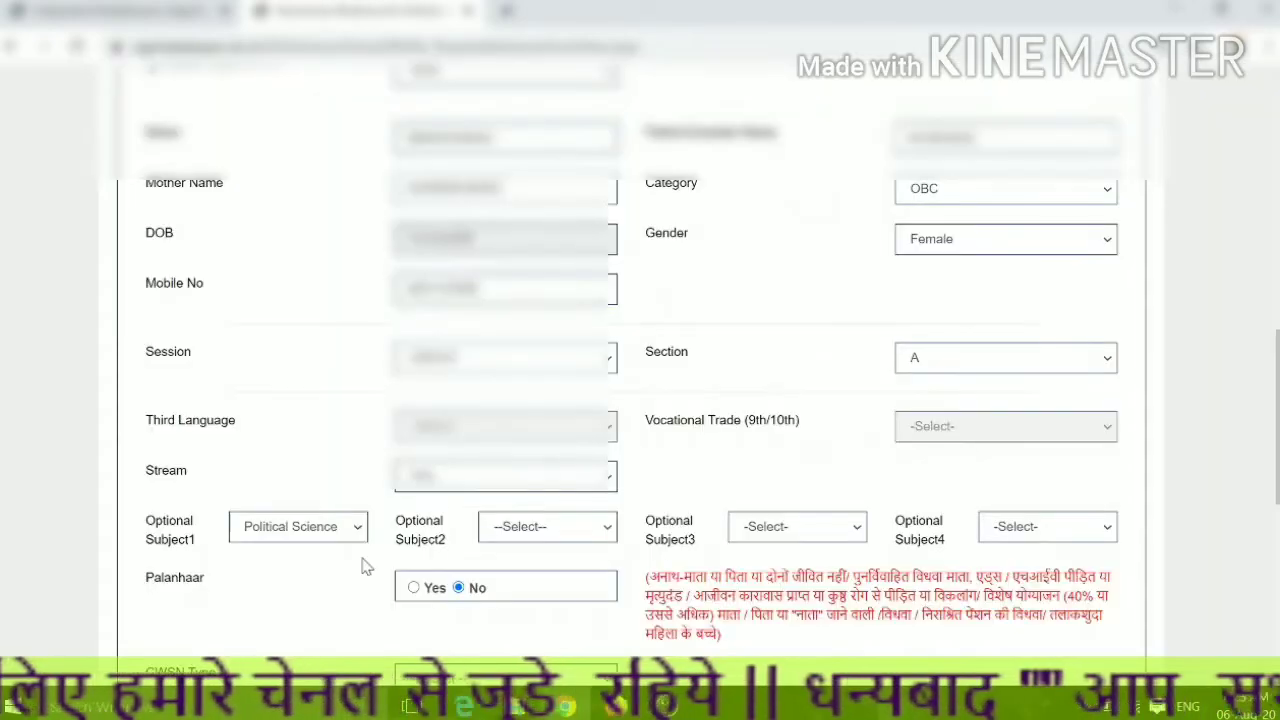
left_click(607, 538)
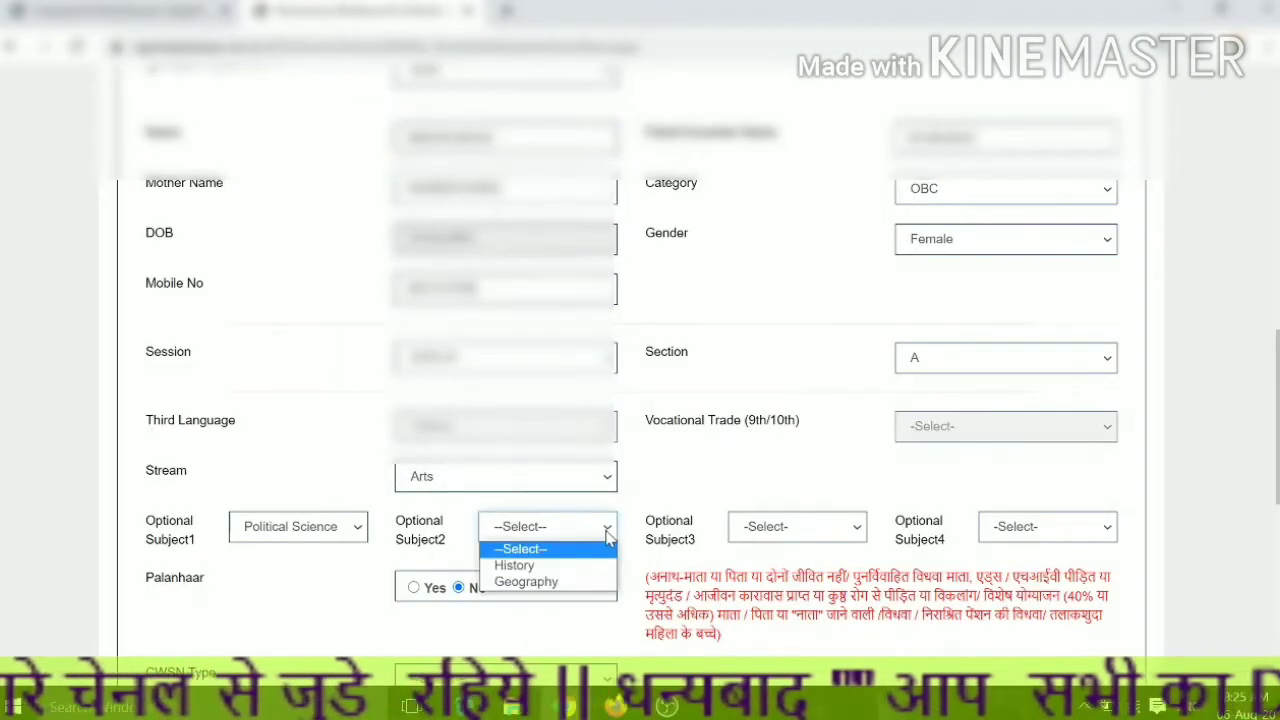
left_click(586, 565)
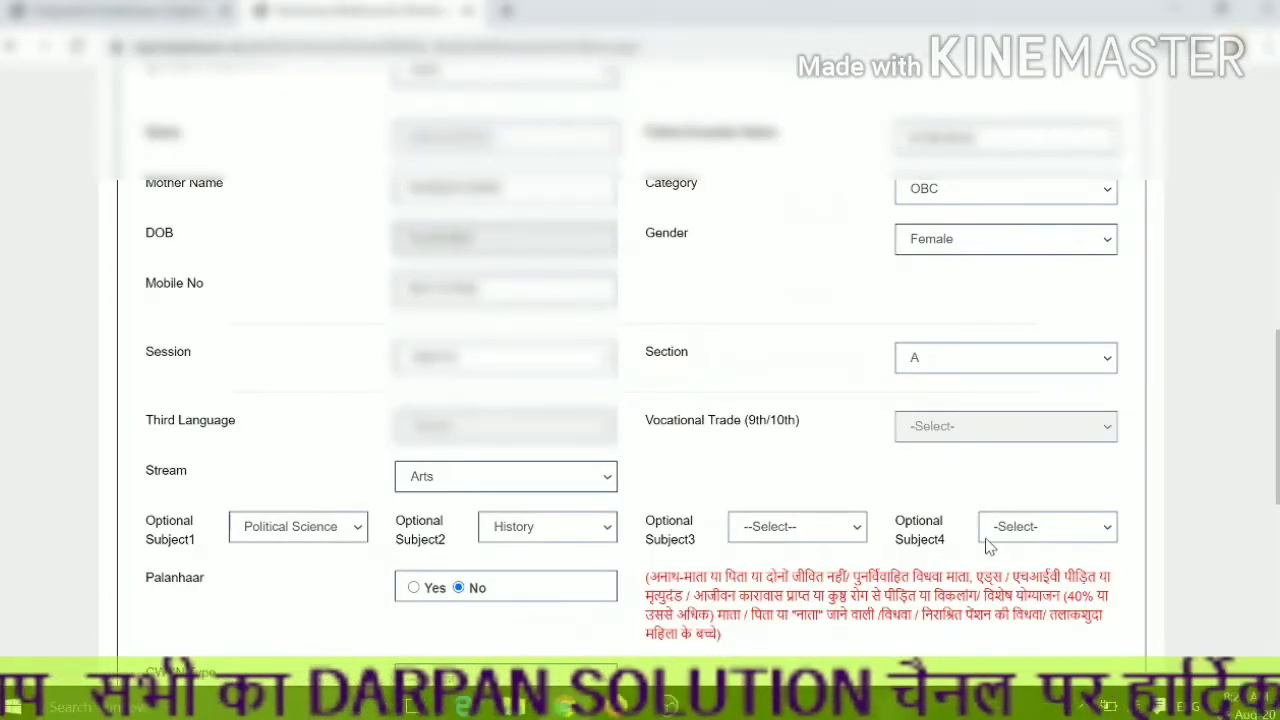
left_click(844, 535)
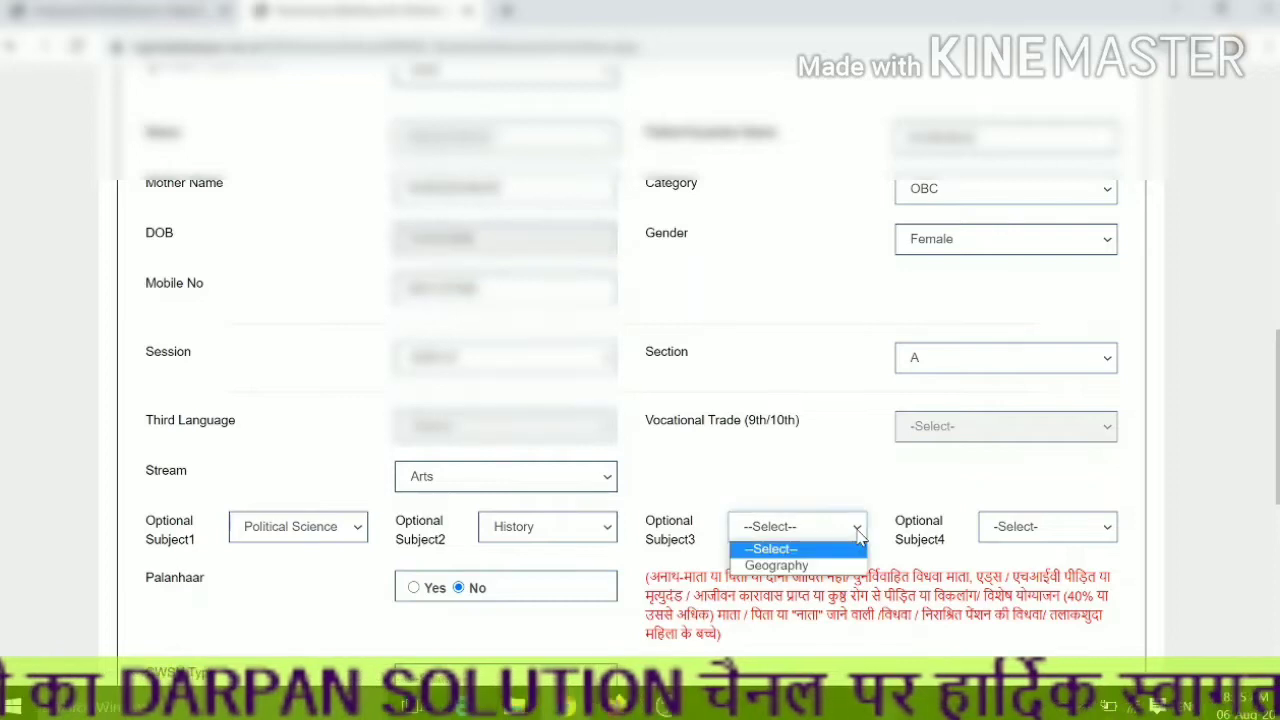
left_click(826, 566)
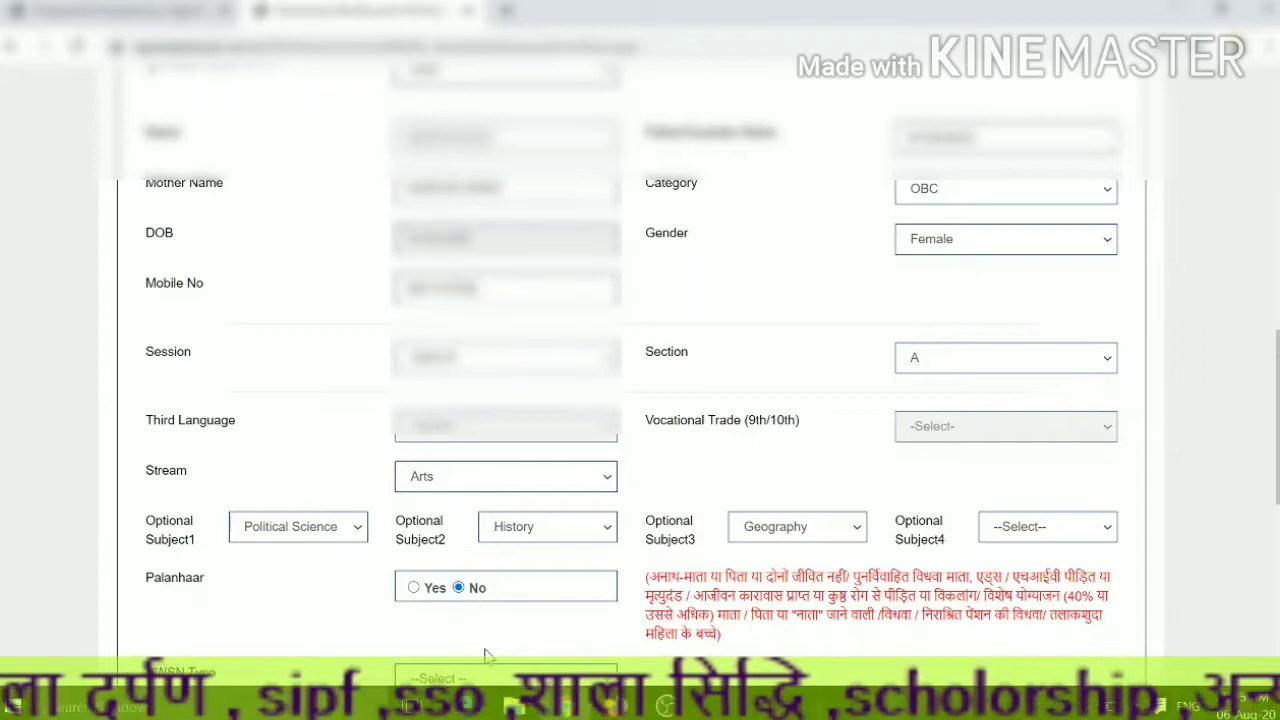
scroll(517, 668, "down", 2)
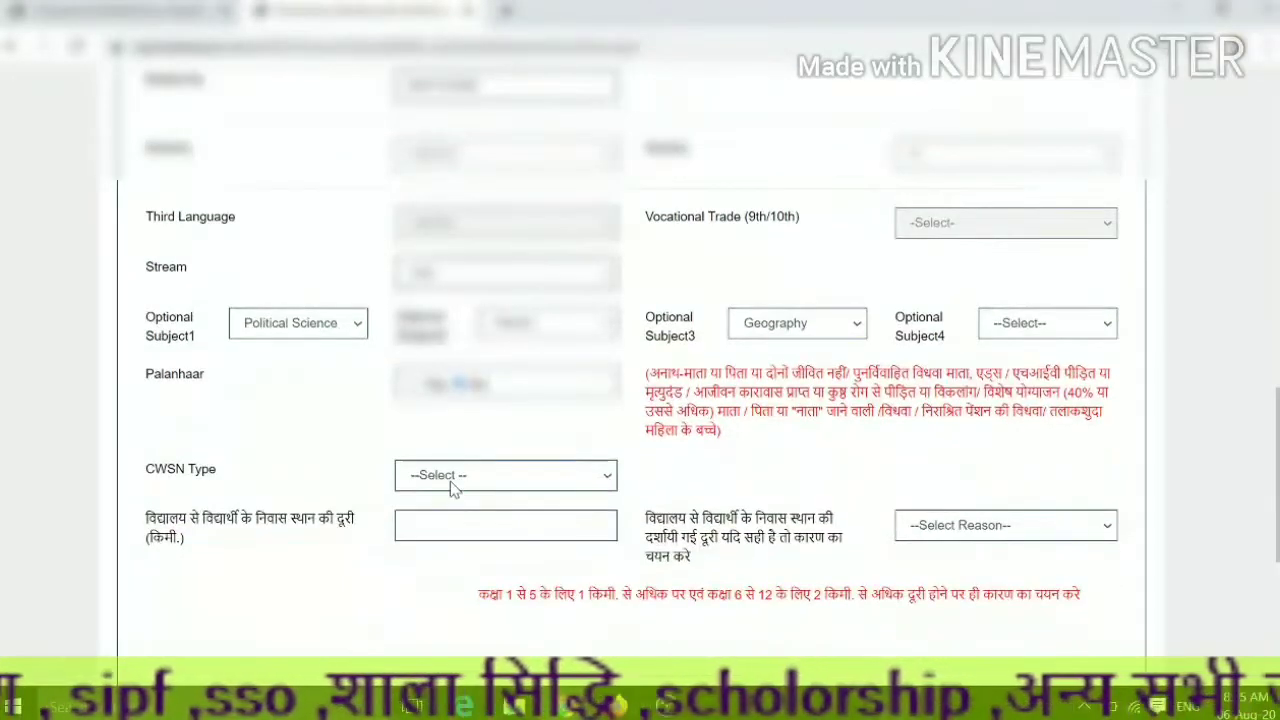
- Leave CWSN type unset and enter .5 as the home-to-school distance in km
left_click(609, 478)
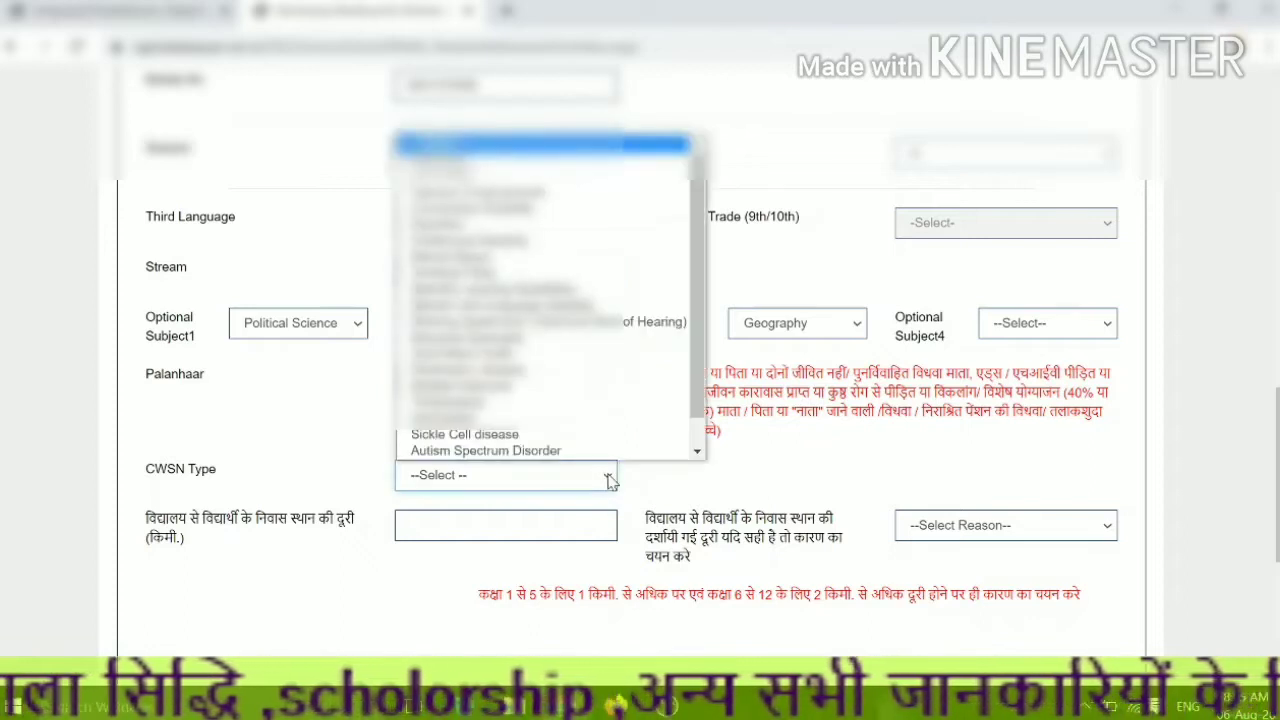
scroll(620, 400, "down", 1)
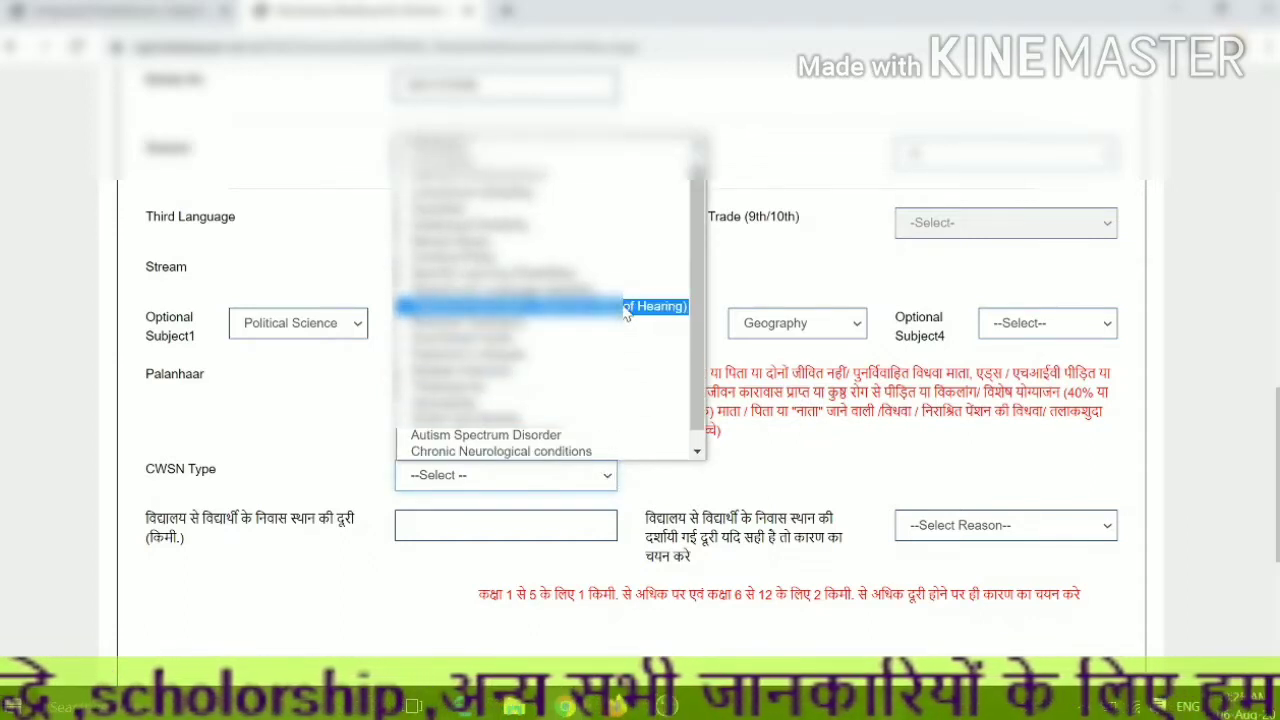
left_click(630, 490)
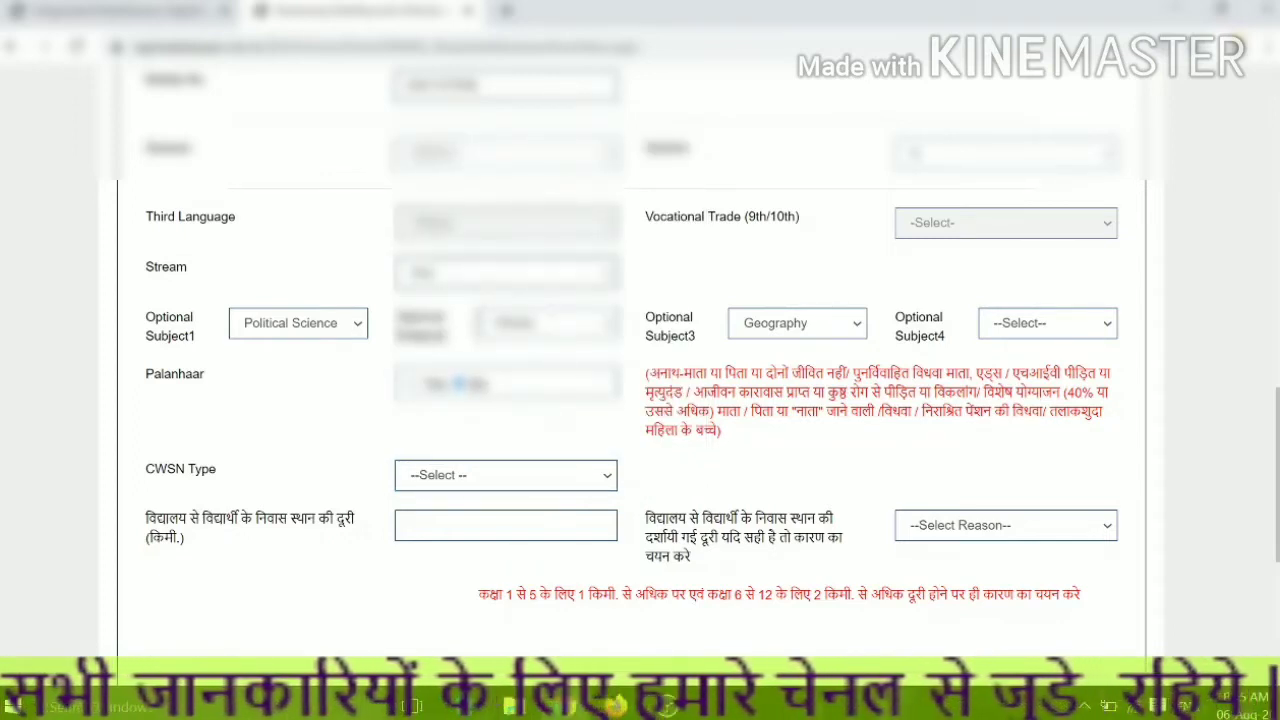
left_click(506, 526)
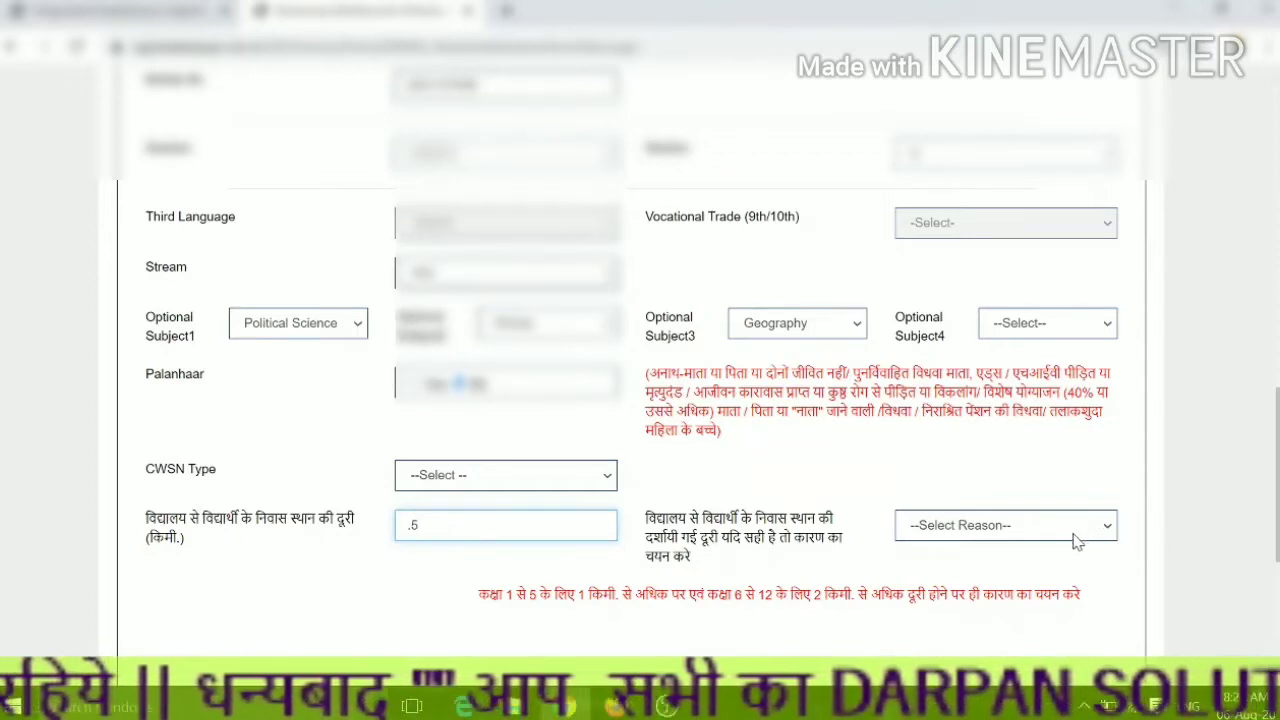
scroll(955, 595, "down", 4)
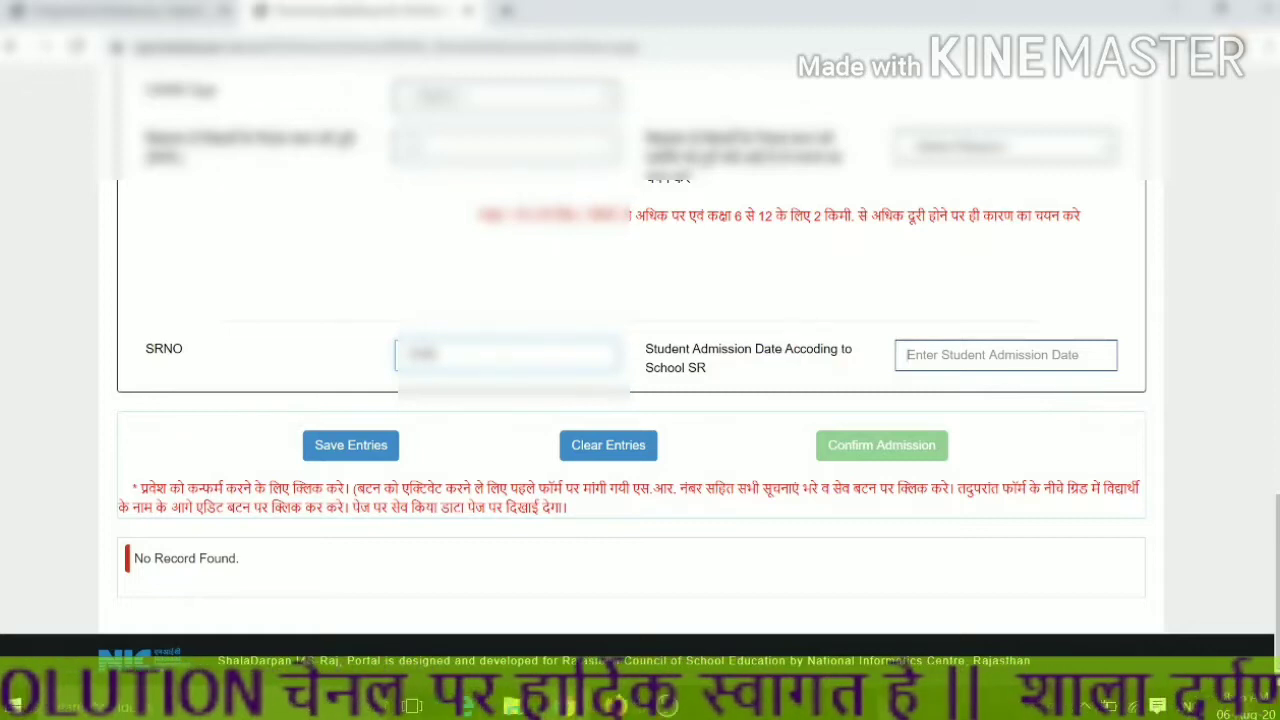
- Pick 23 July 2020 as the student admission date in the calendar
left_click(1020, 366)
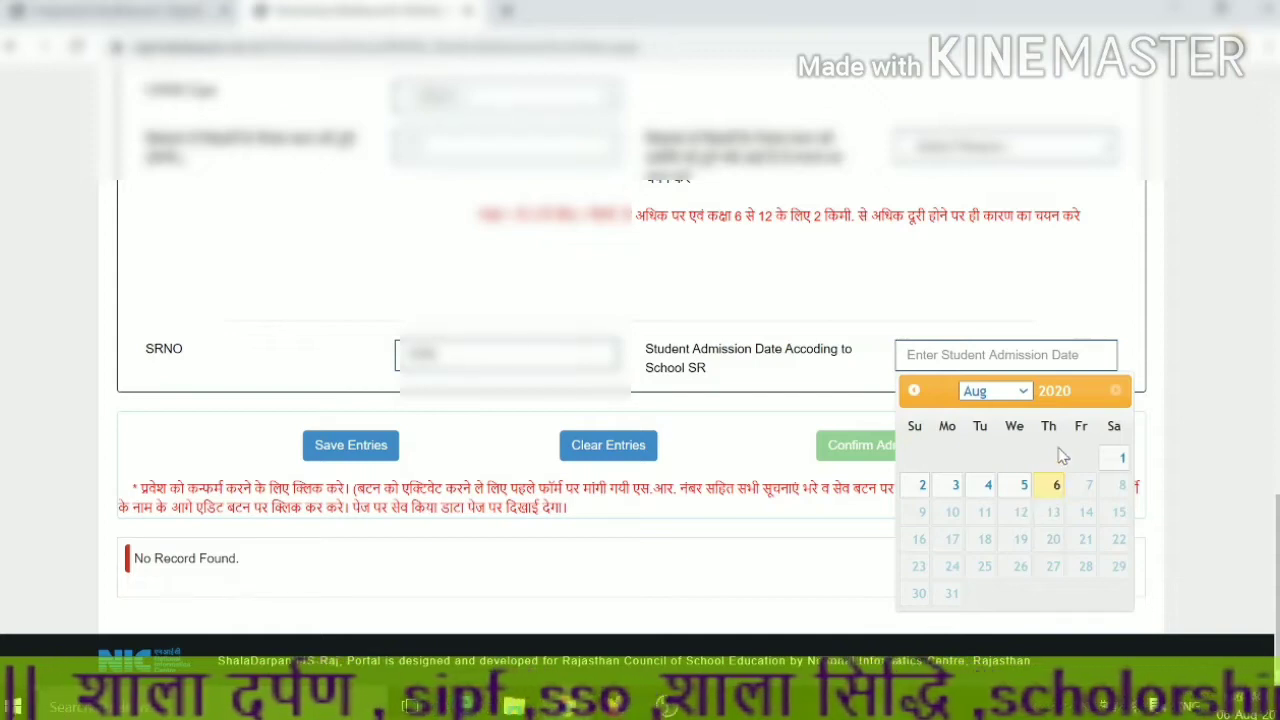
left_click(1024, 396)
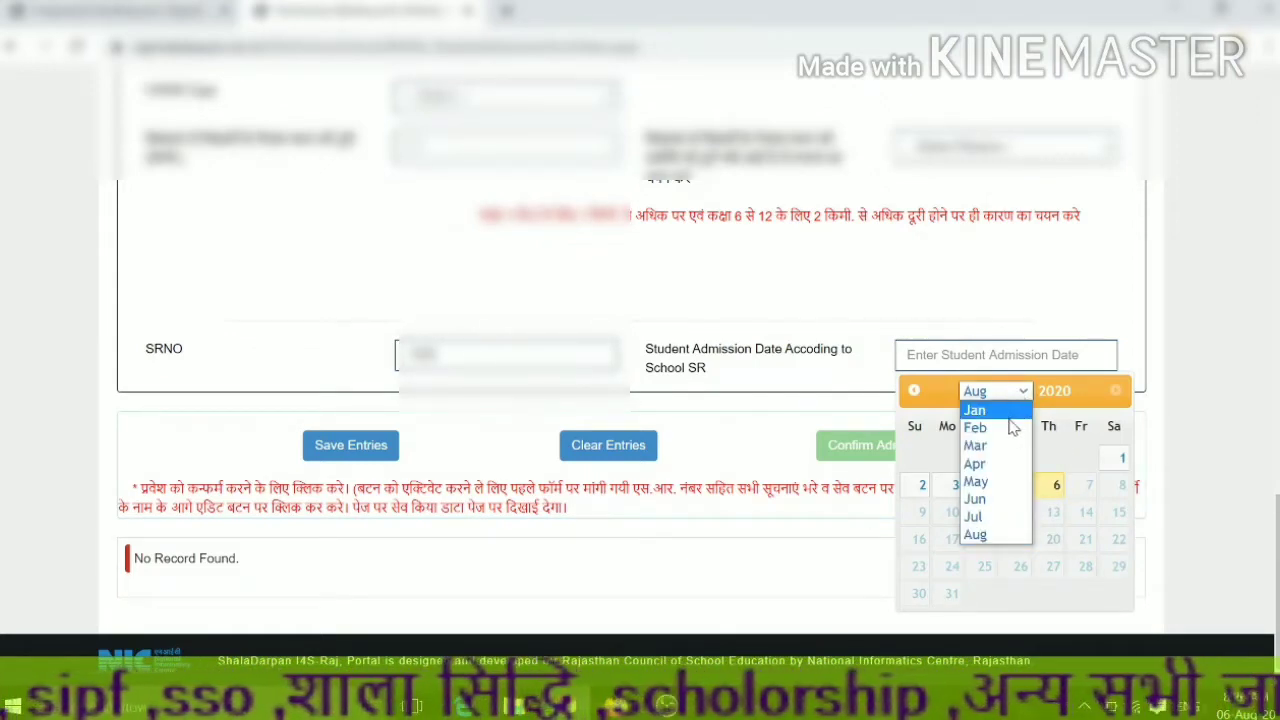
left_click(992, 520)
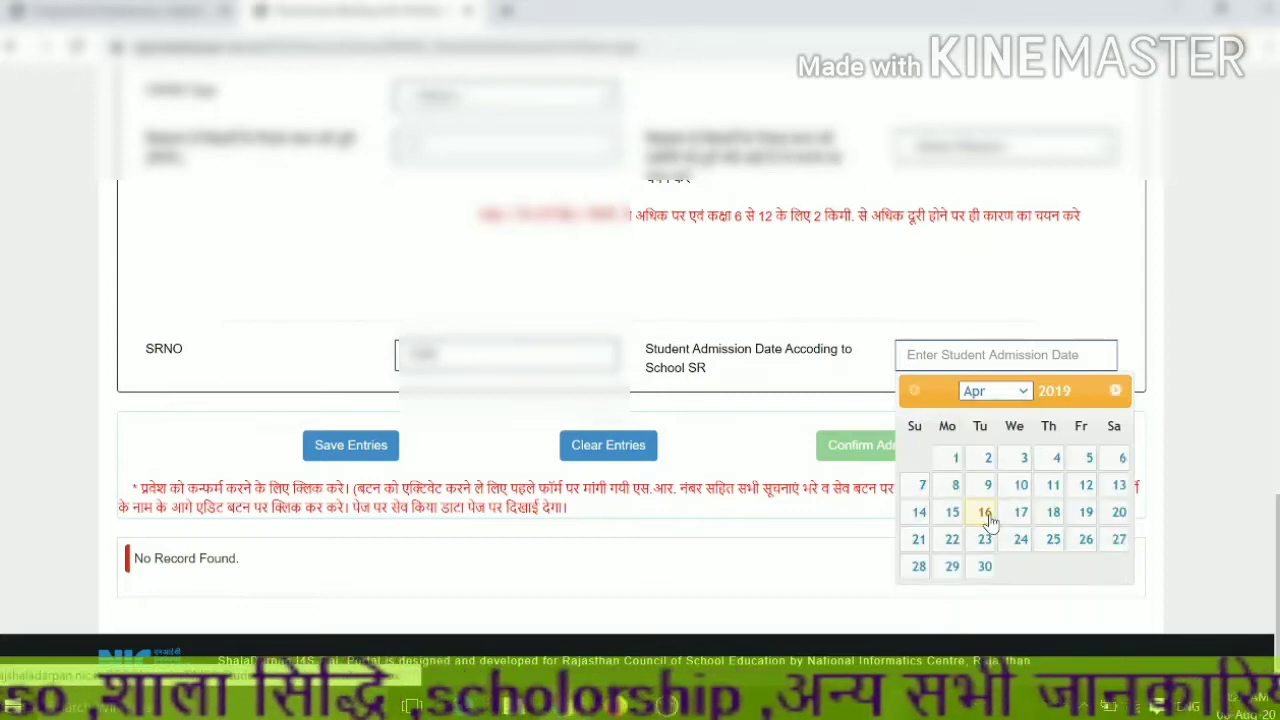
left_click(1024, 394)
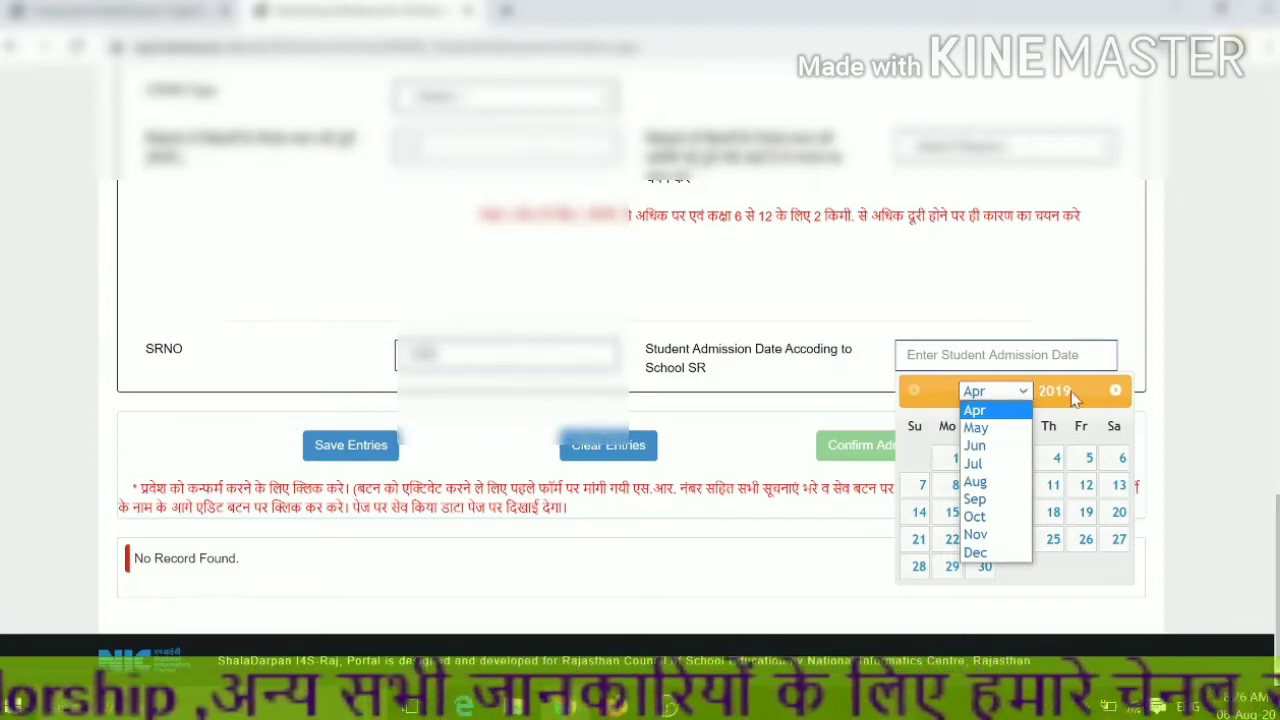
left_click(1117, 392)
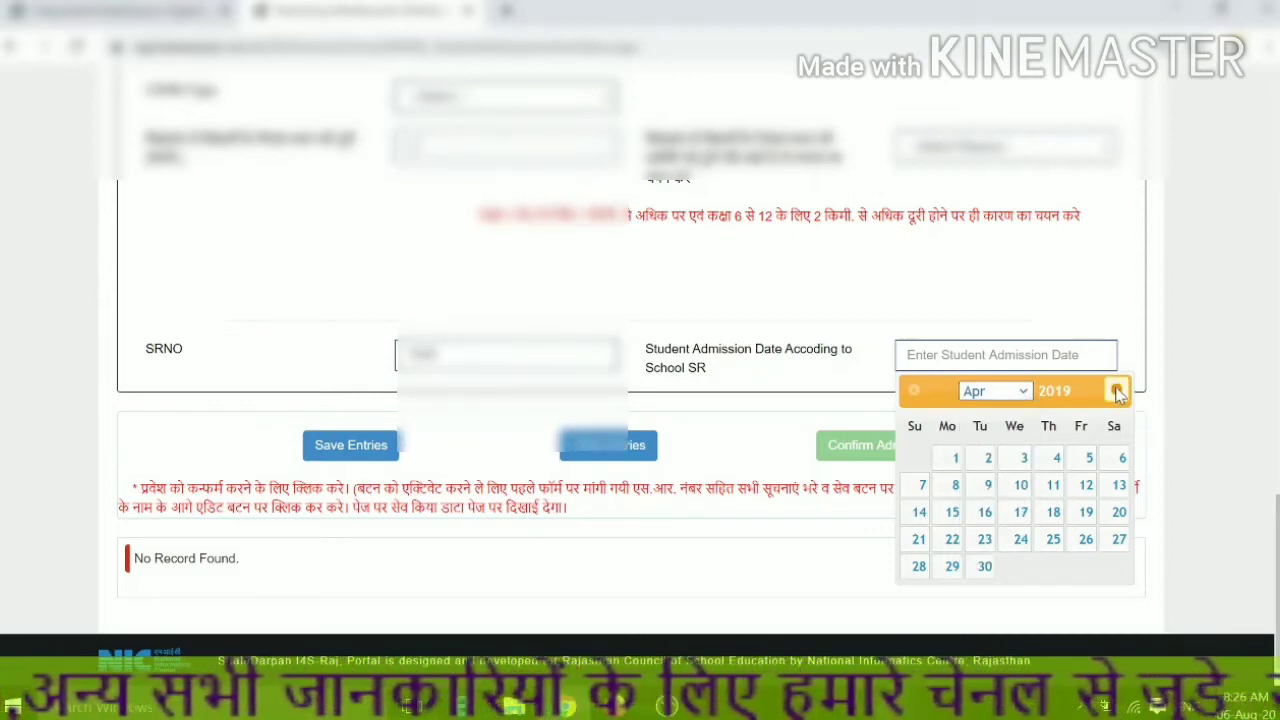
left_click(1117, 392)
left_click(1117, 392)
left_click(1117, 392)
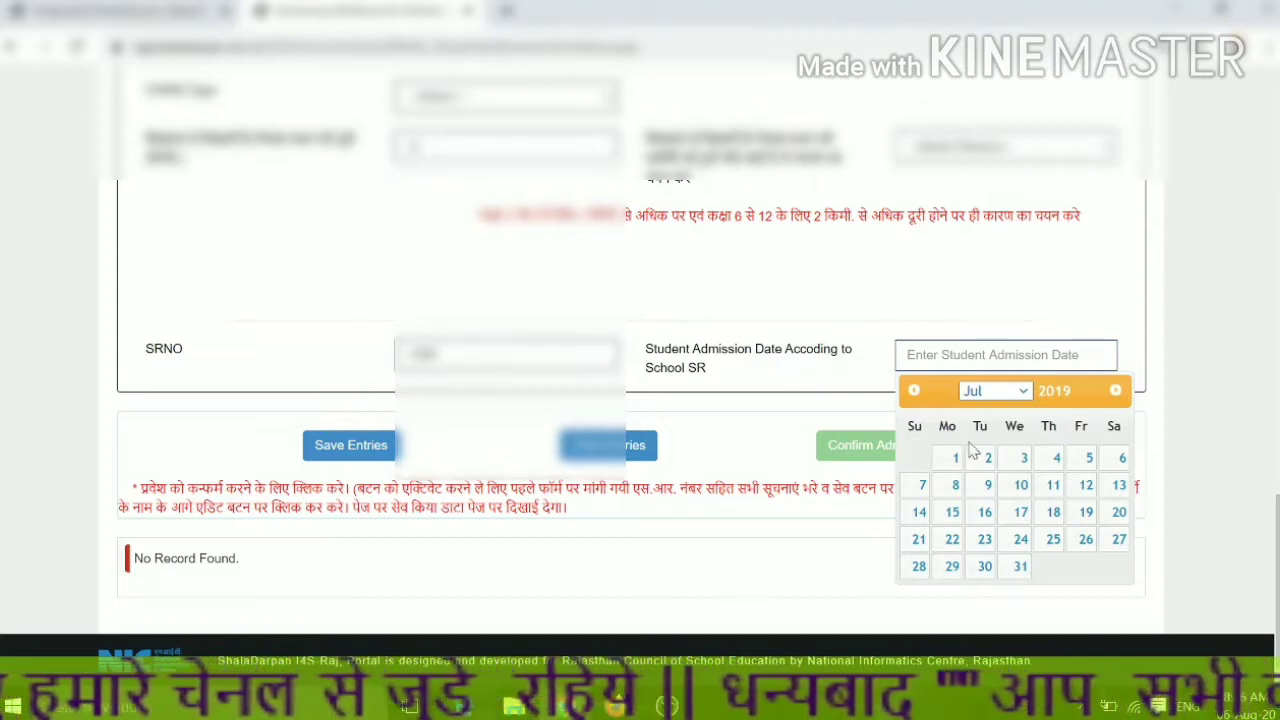
left_click(1117, 391)
left_click(1117, 391)
left_click(1117, 391)
left_click(1117, 391)
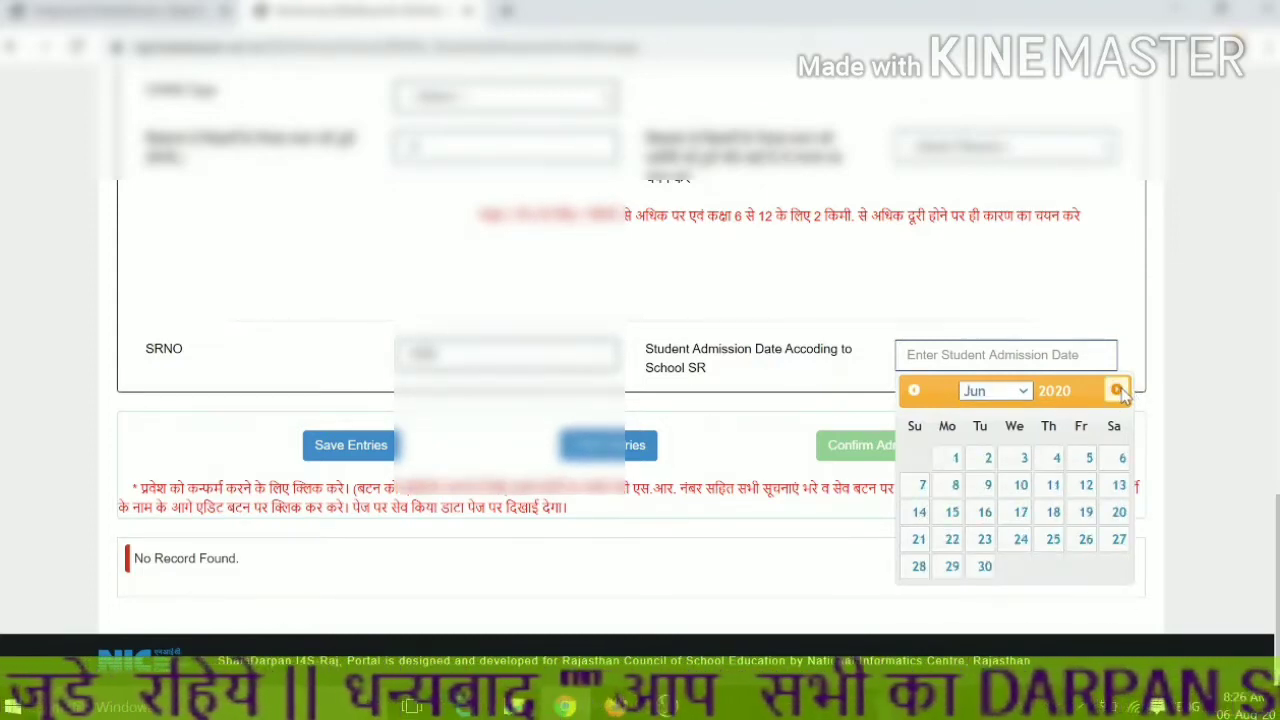
left_click(1117, 391)
left_click(1053, 540)
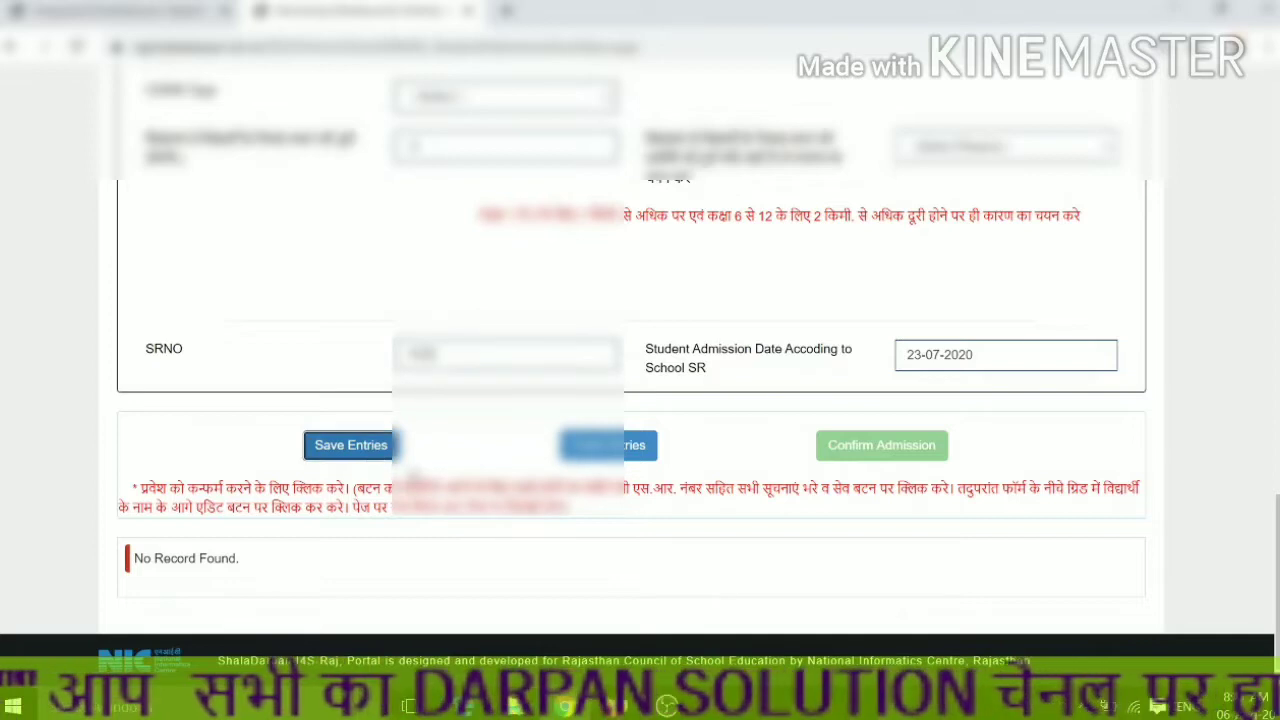
- Save the admission entries, dismiss the conversion error, and save them again
left_click(390, 452)
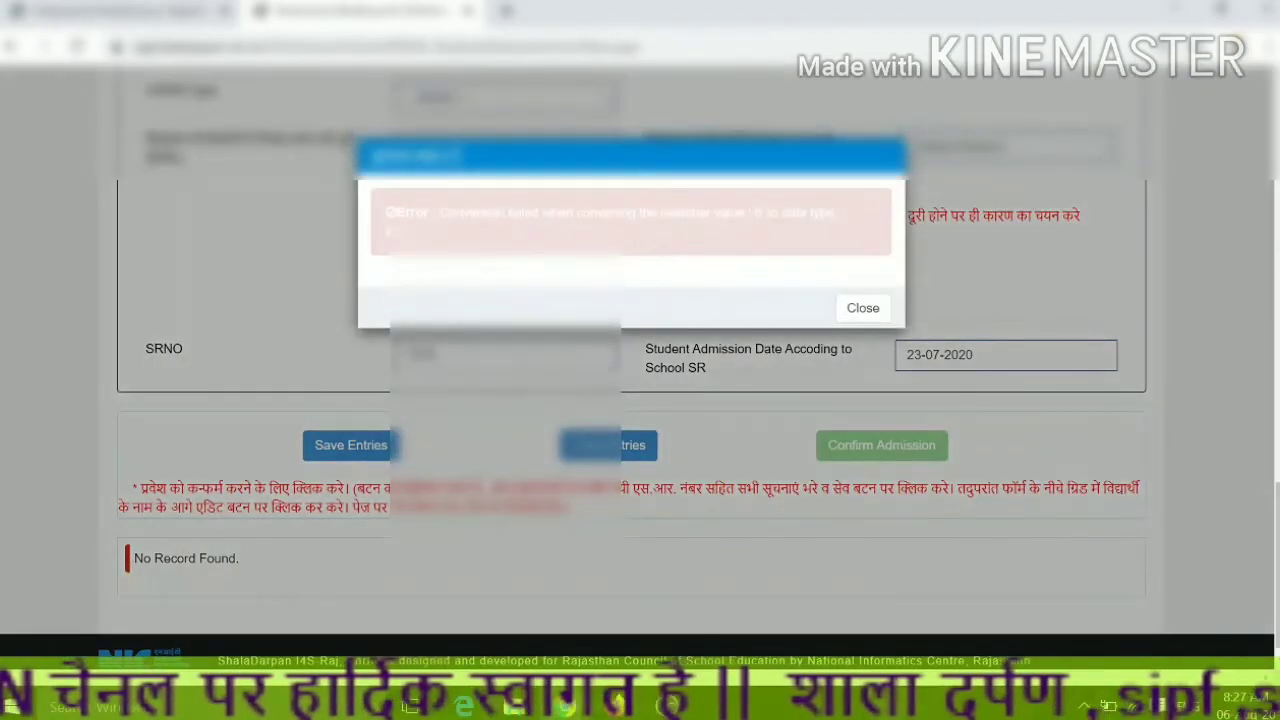
left_click(862, 308)
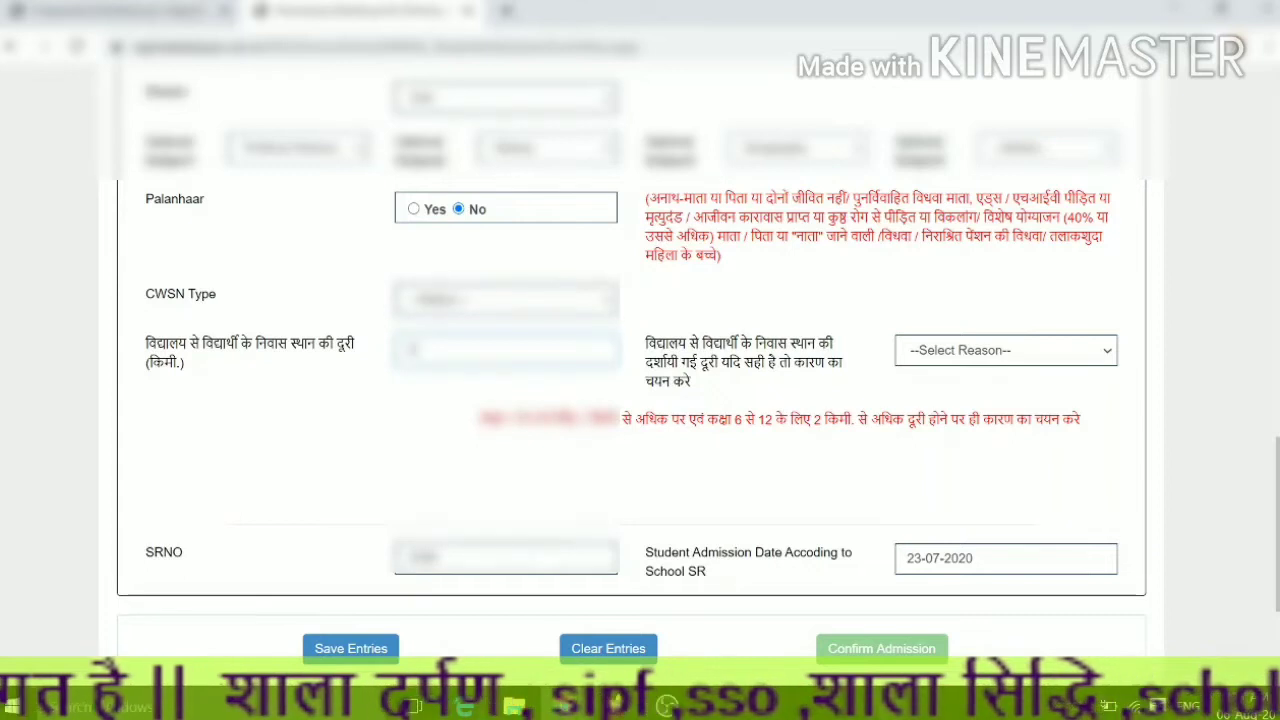
left_click(395, 648)
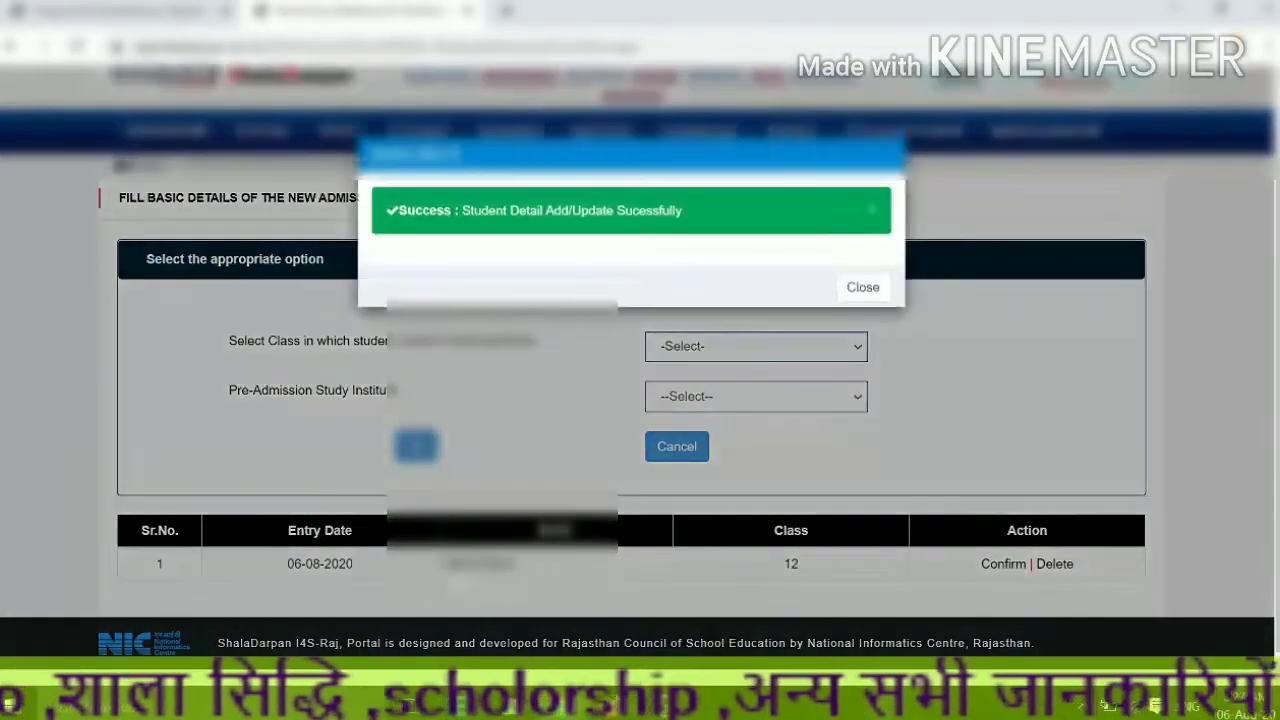
- Dismiss the success message, open the saved Class 12 entry via Confirm, and review its fields
left_click(862, 287)
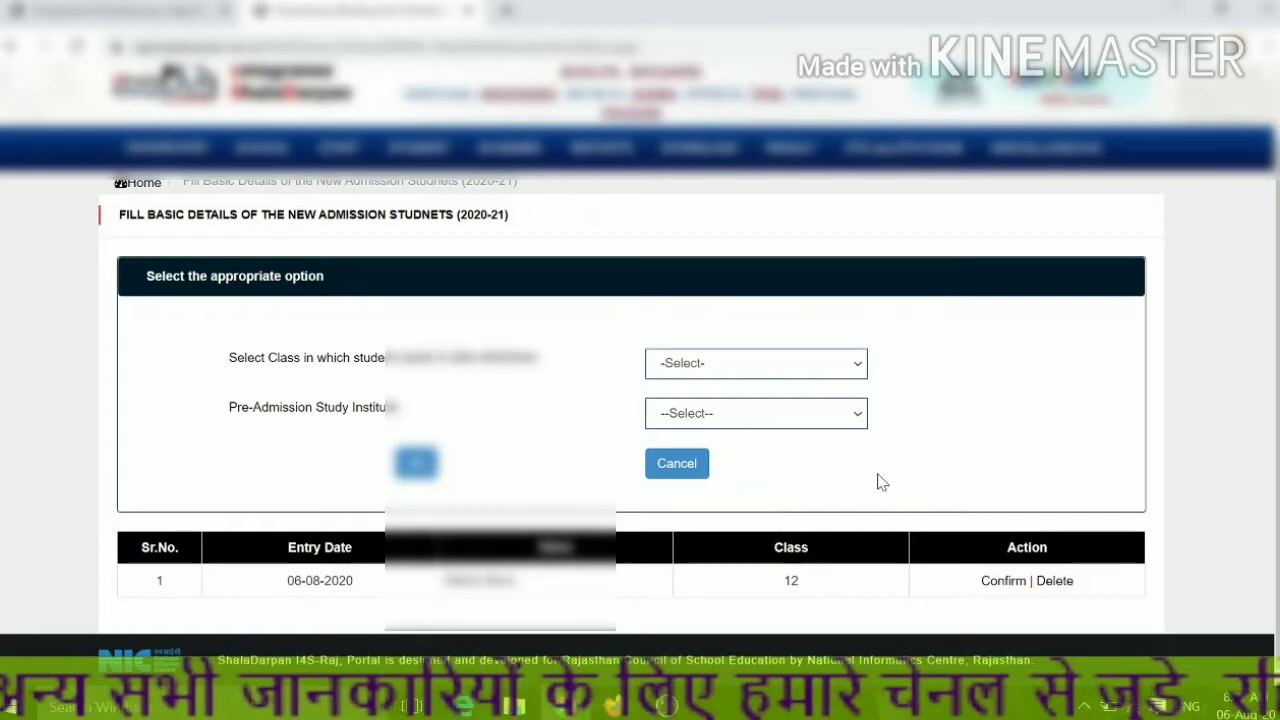
left_click(1005, 582)
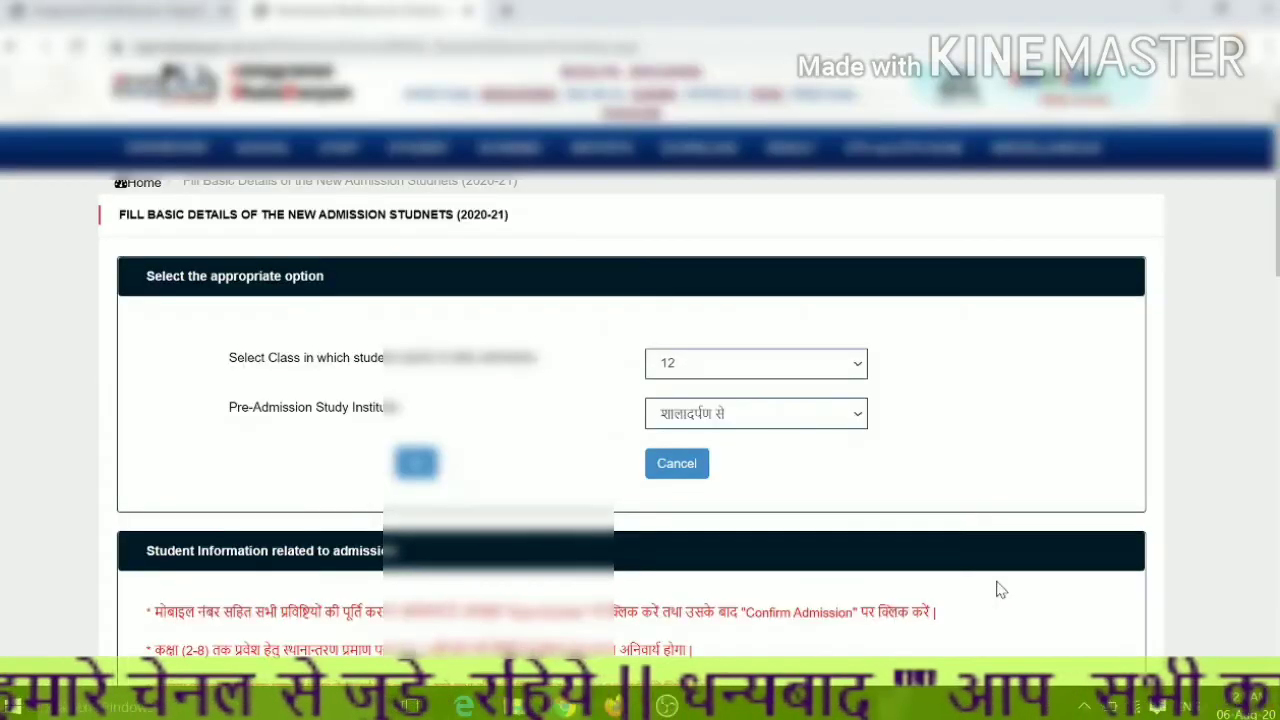
scroll(908, 577, "down", 3)
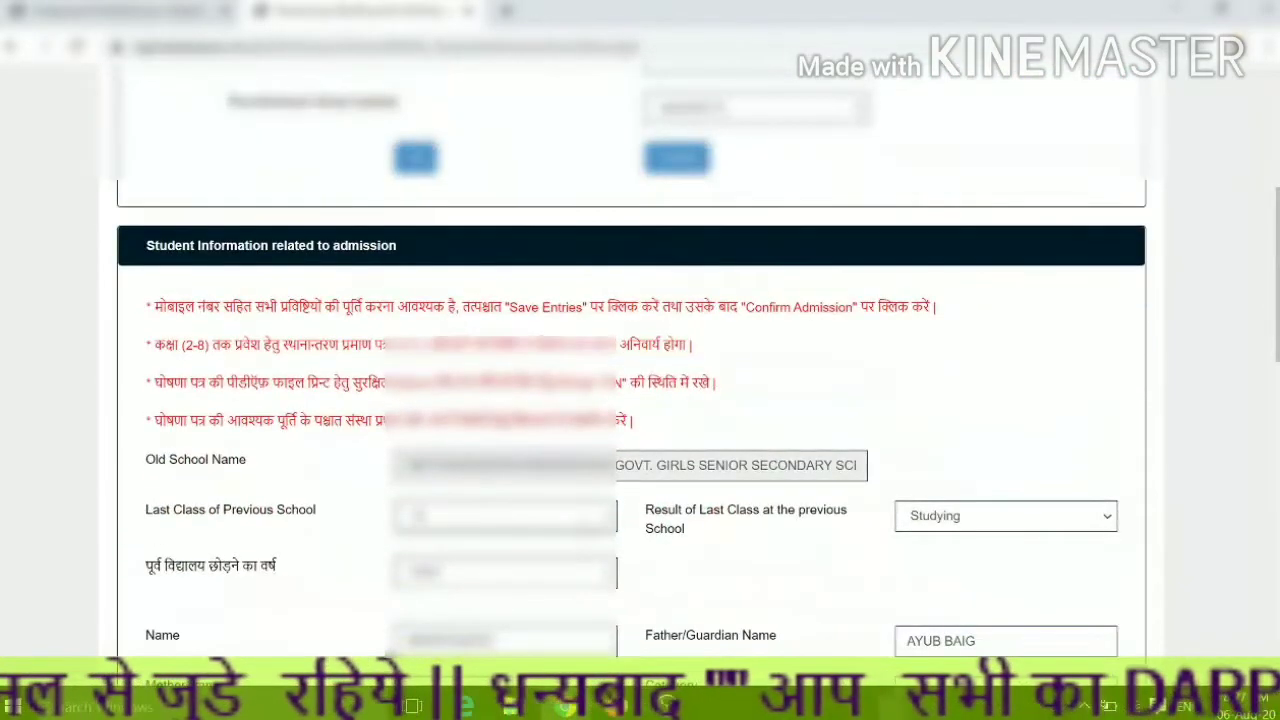
scroll(463, 597, "down", 3)
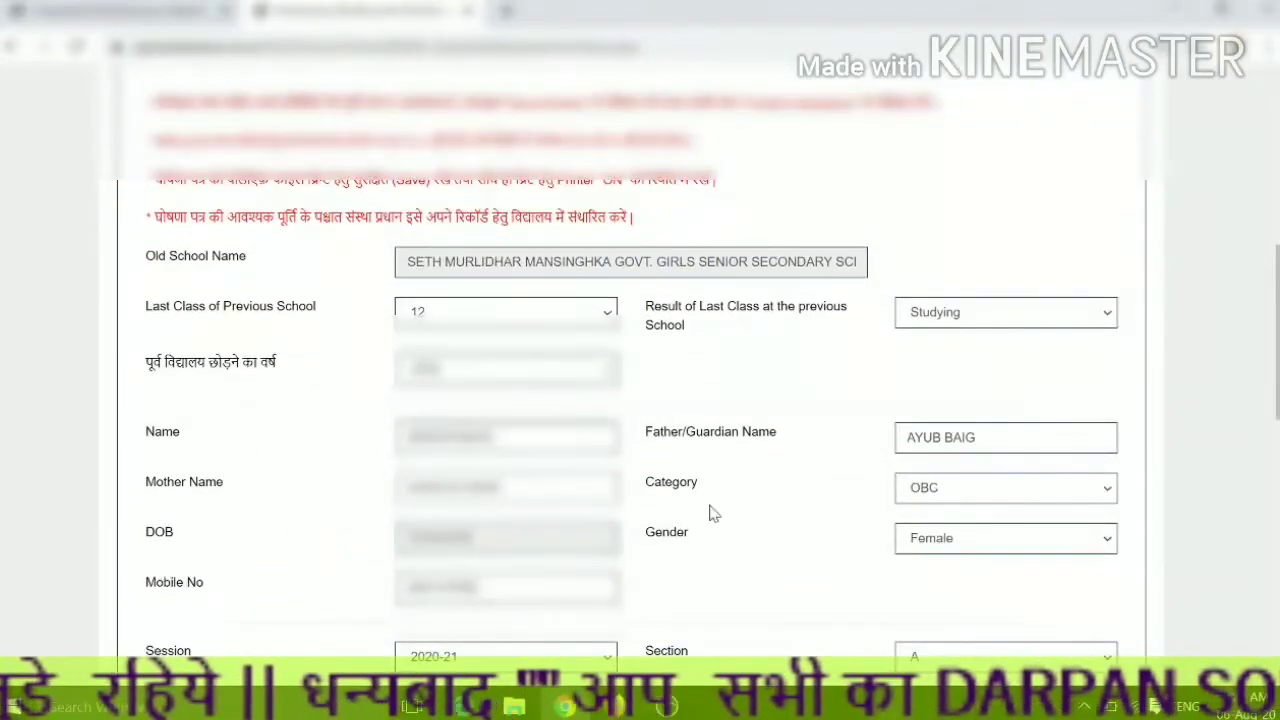
scroll(809, 551, "down", 2)
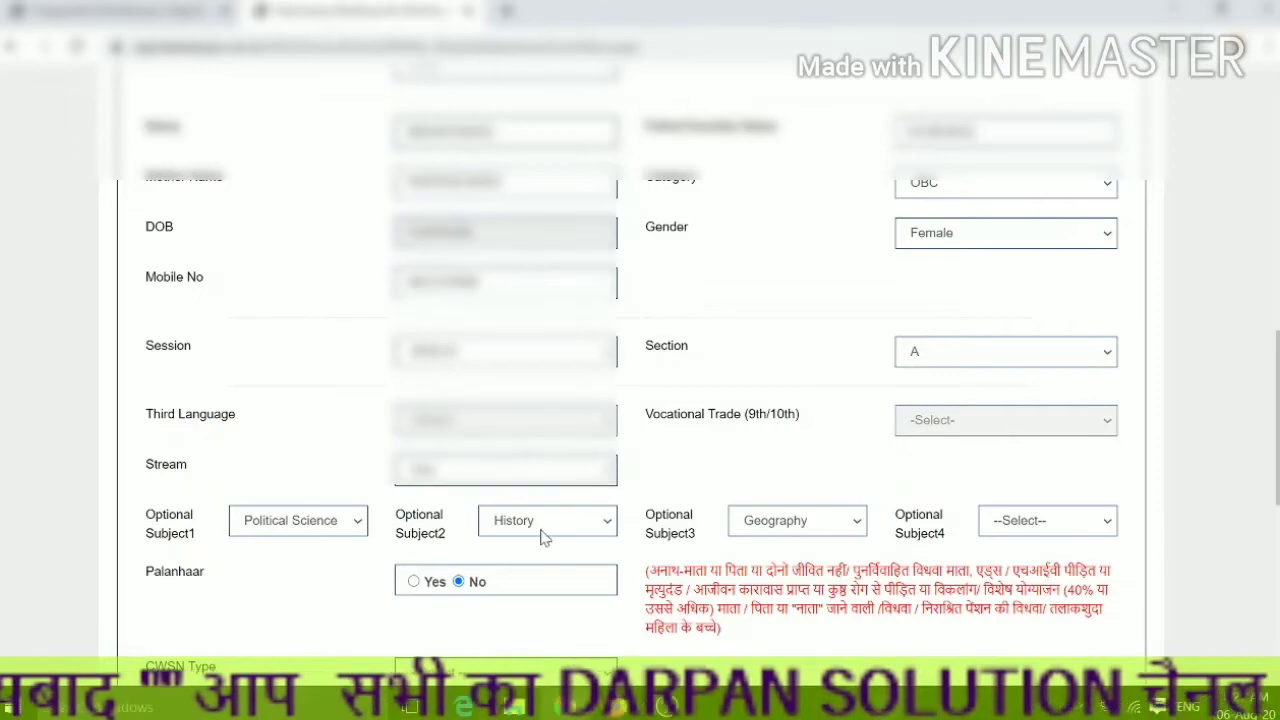
scroll(390, 505, "down", 2)
scroll(480, 507, "down", 2)
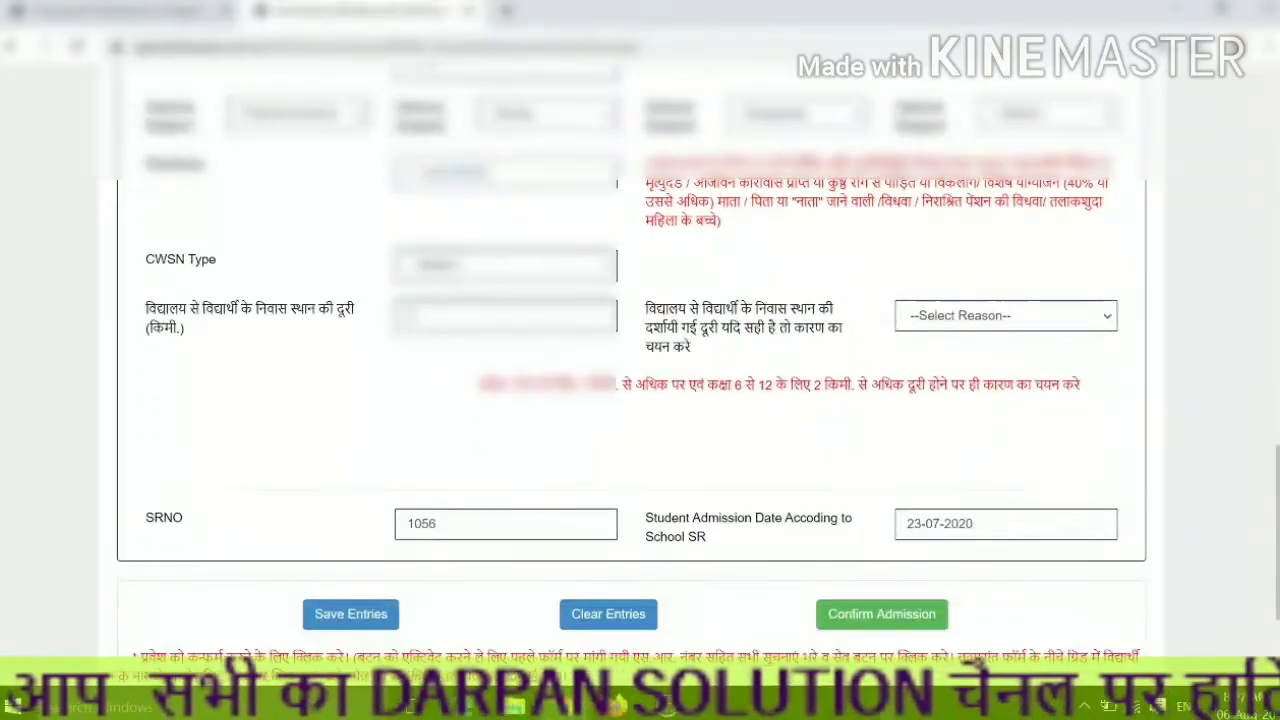
scroll(873, 547, "up", 9)
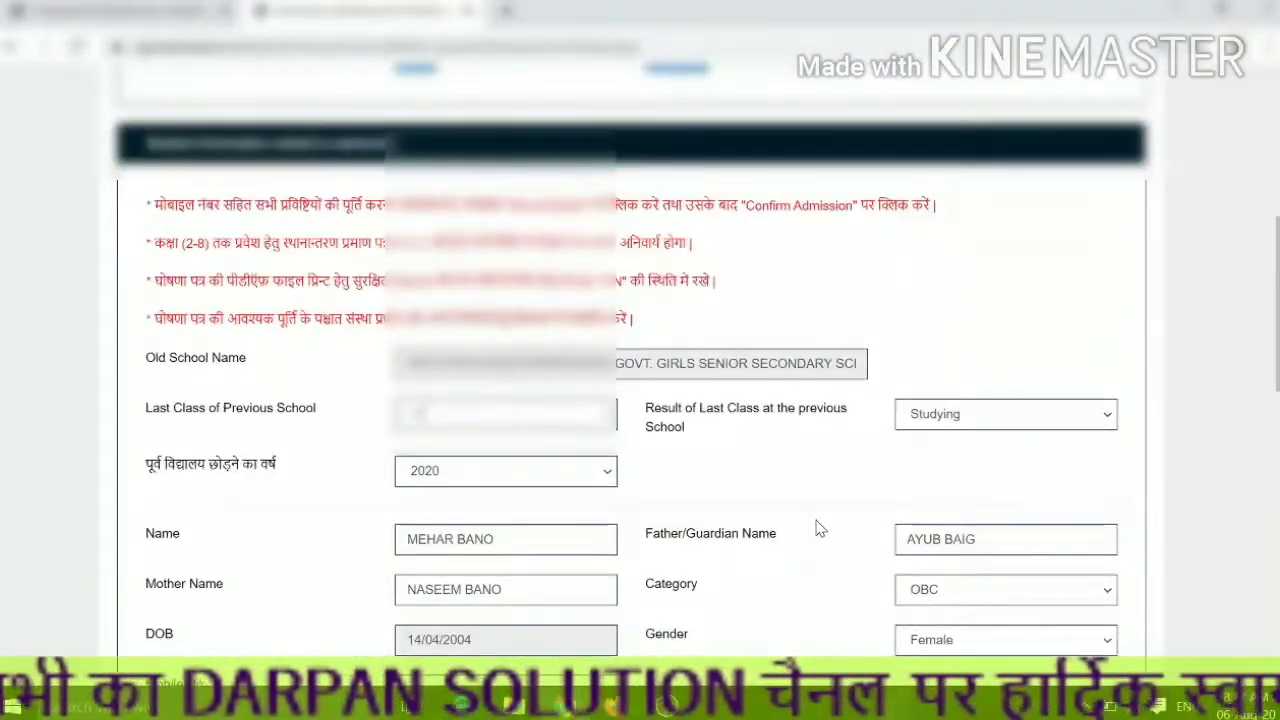
scroll(1123, 569, "down", 3)
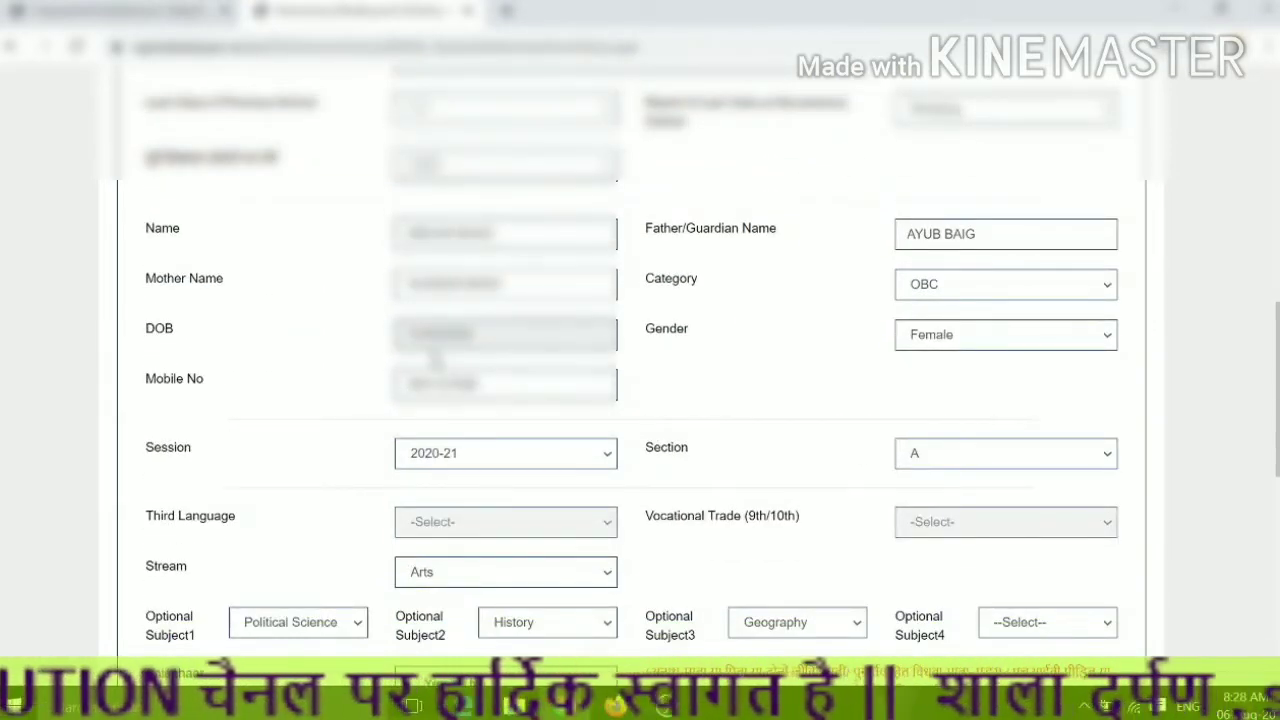
scroll(482, 388, "down", 1)
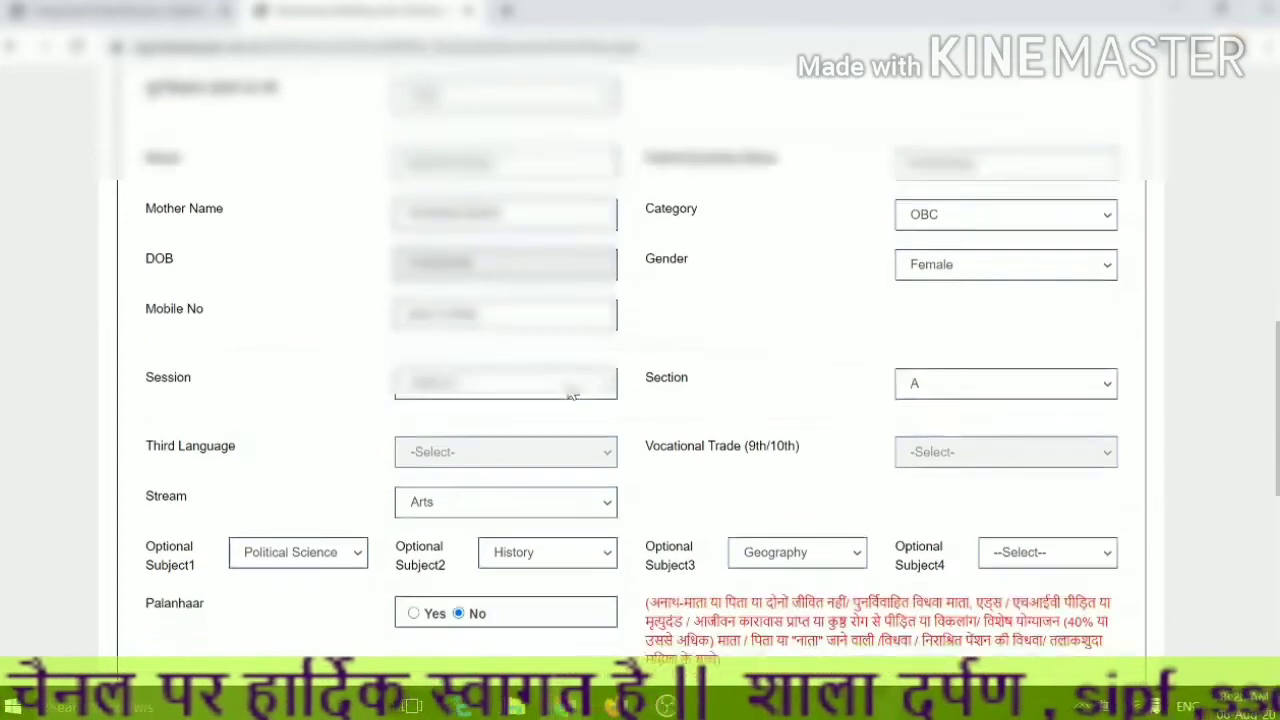
scroll(414, 393, "down", 2)
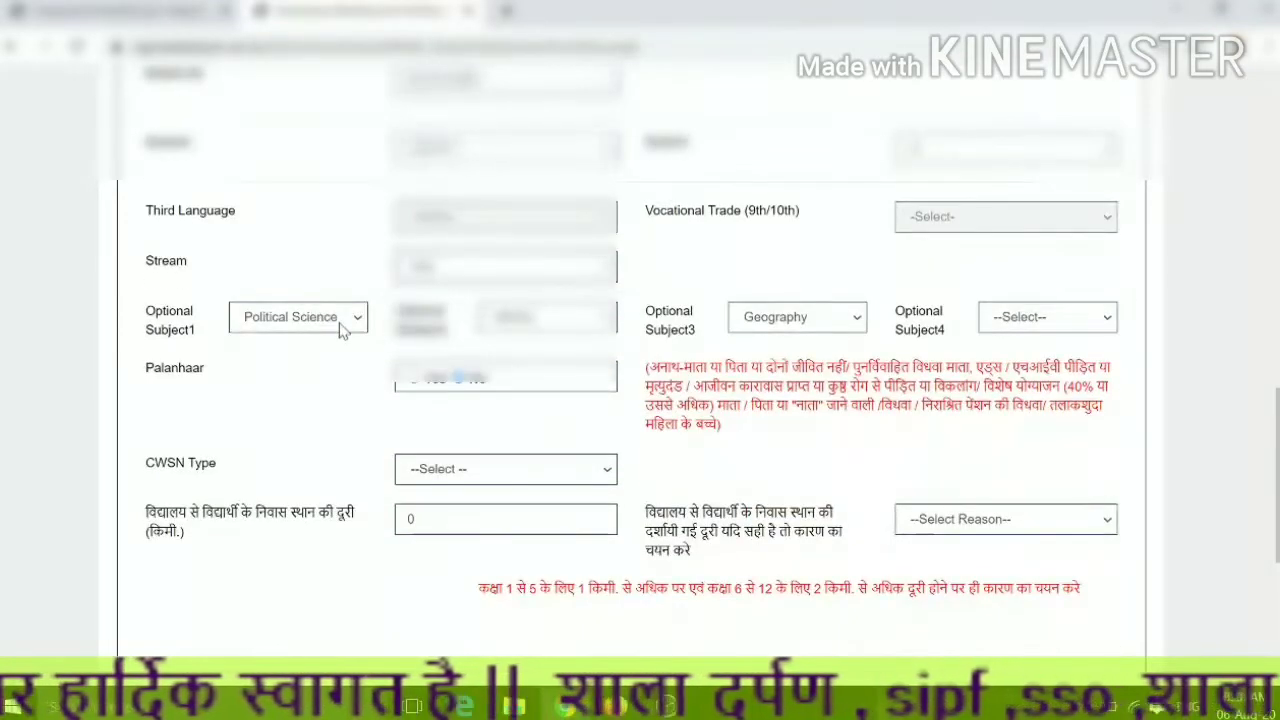
scroll(572, 366, "down", 2)
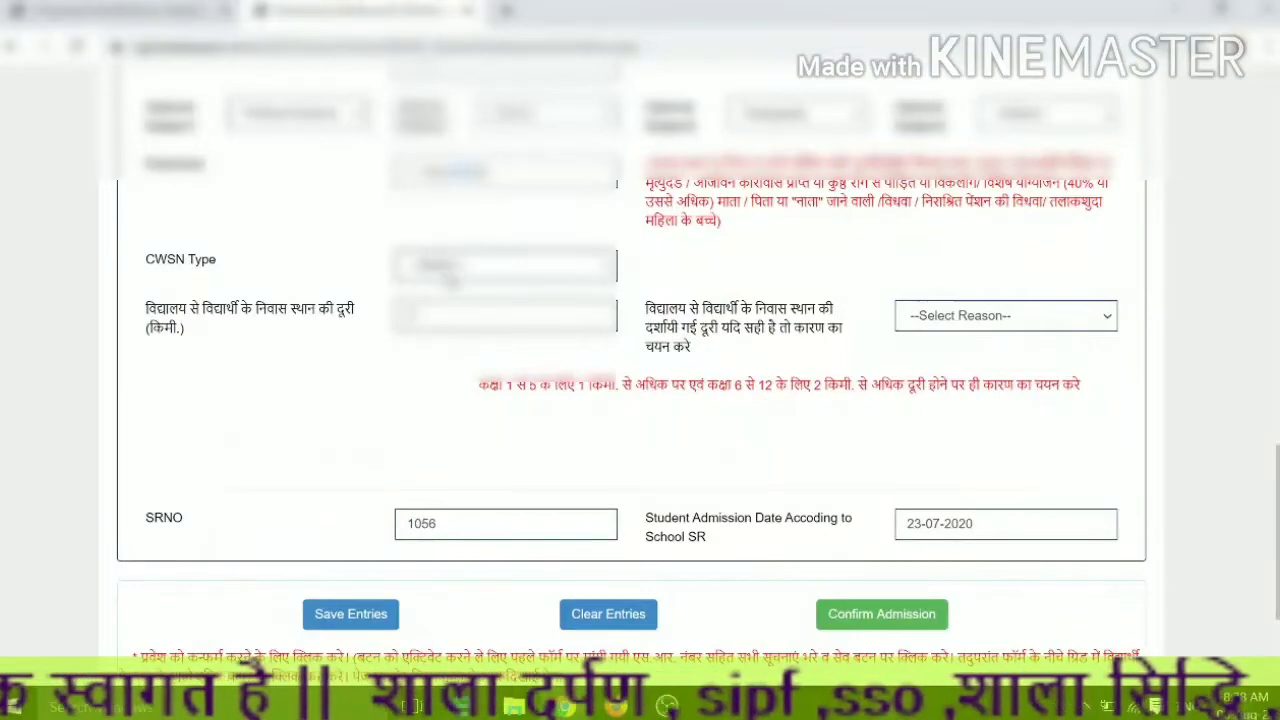
scroll(700, 410, "up", 5)
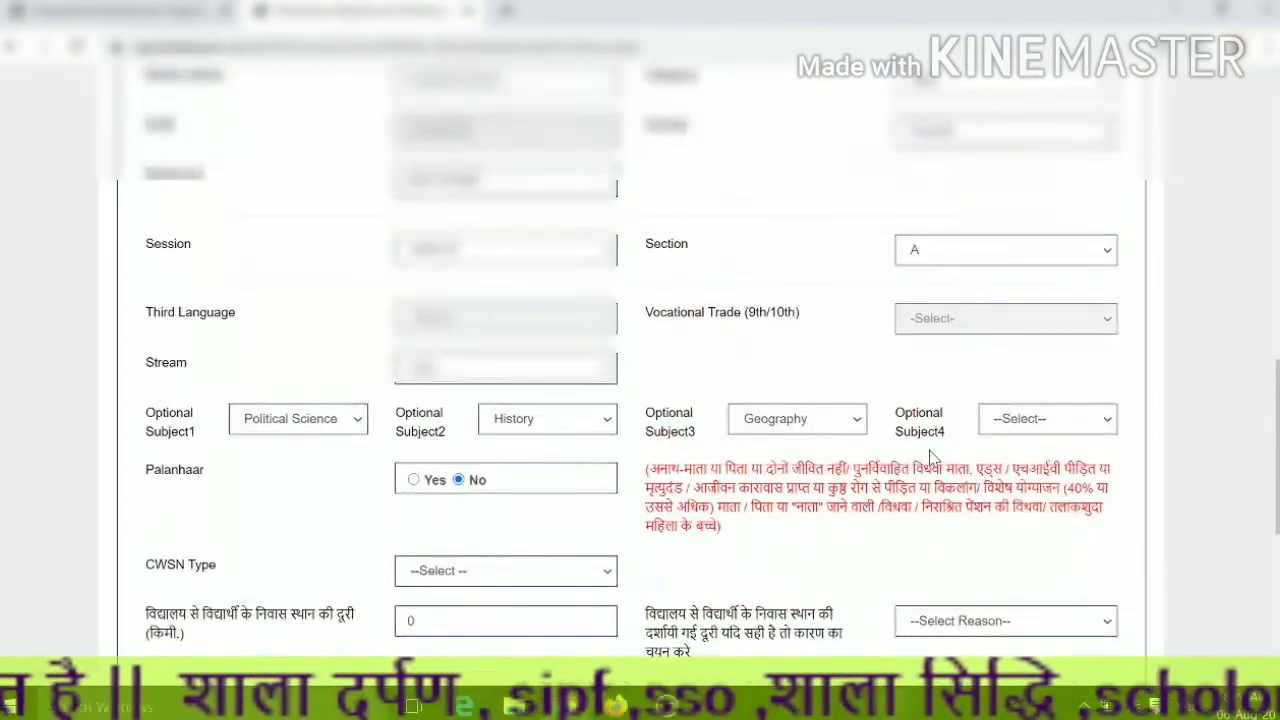
scroll(930, 455, "up", 1)
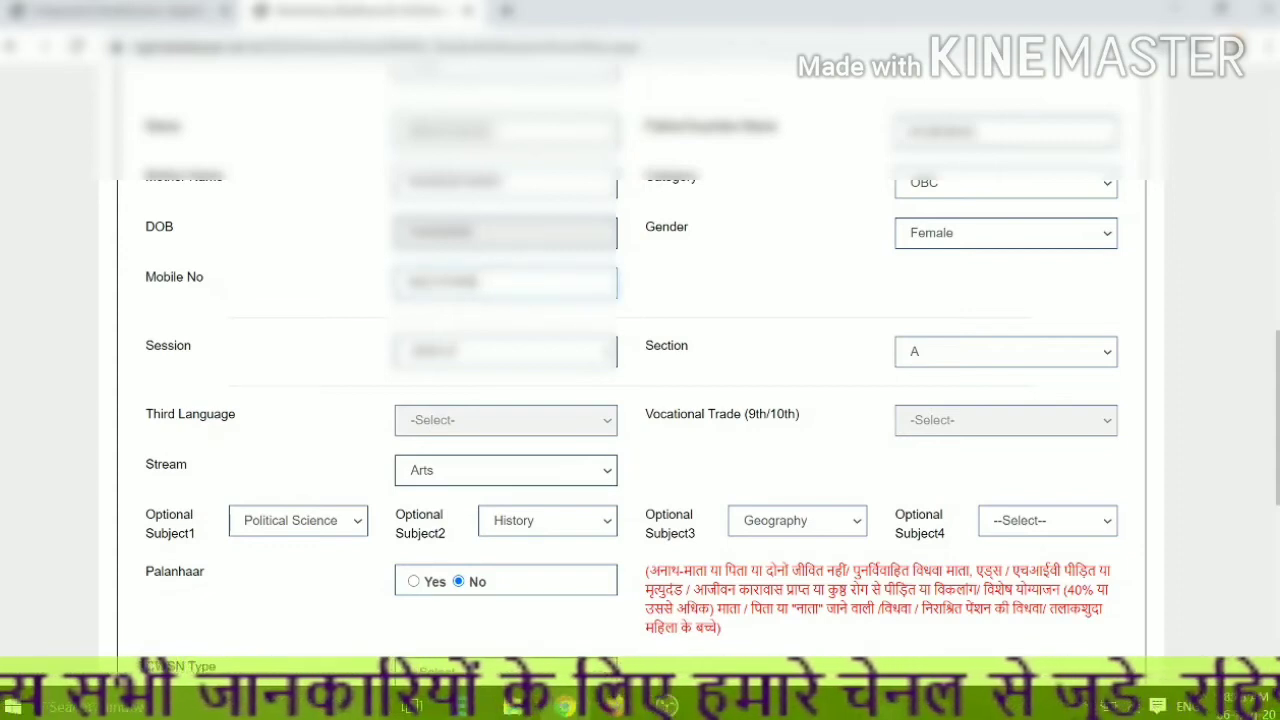
- Correct the last digits of the student's mobile number
key("BackSpace")
key("BackSpace")
key("BackSpace")
key("BackSpace")
key("BackSpace")
key("BackSpace")
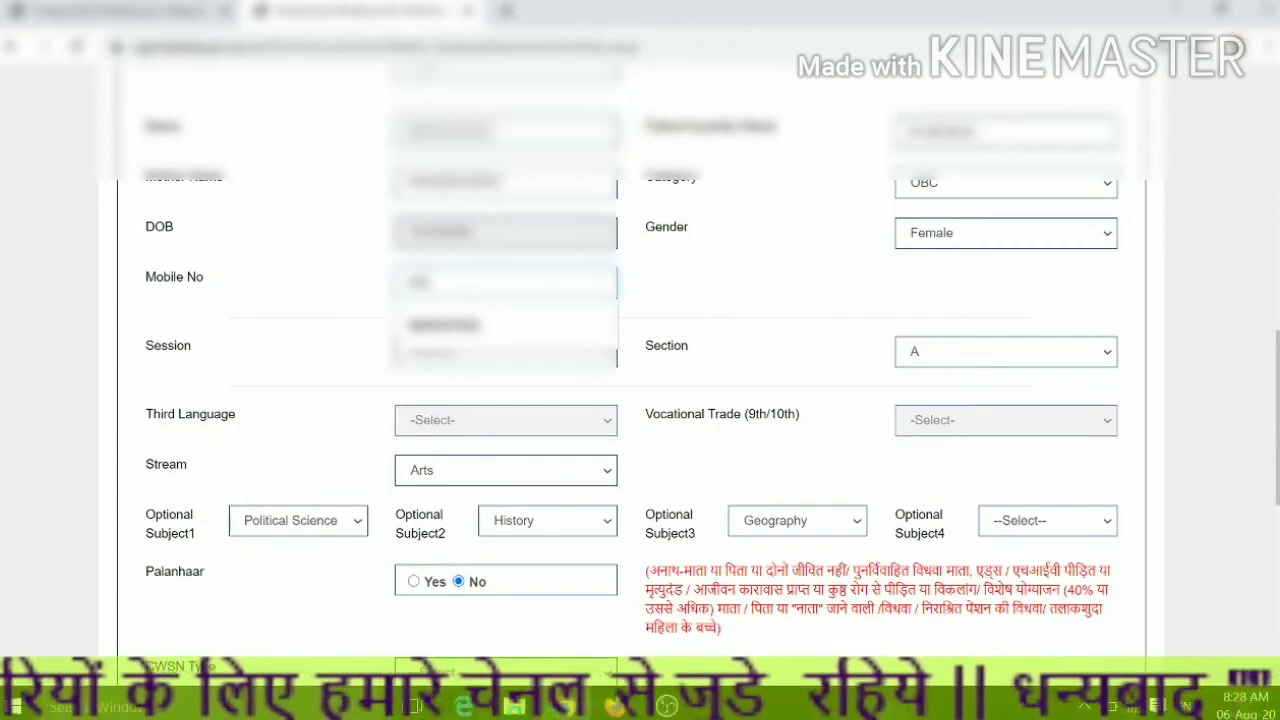
type("76")
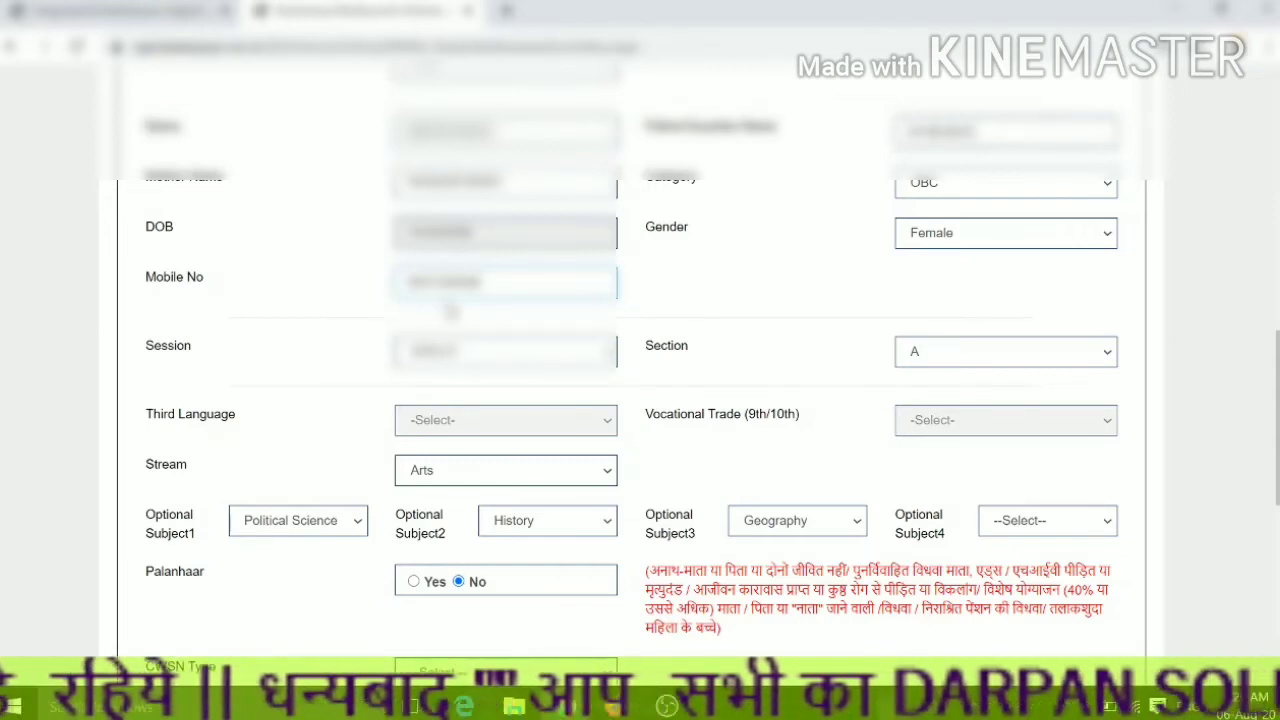
scroll(715, 480, "down", 2)
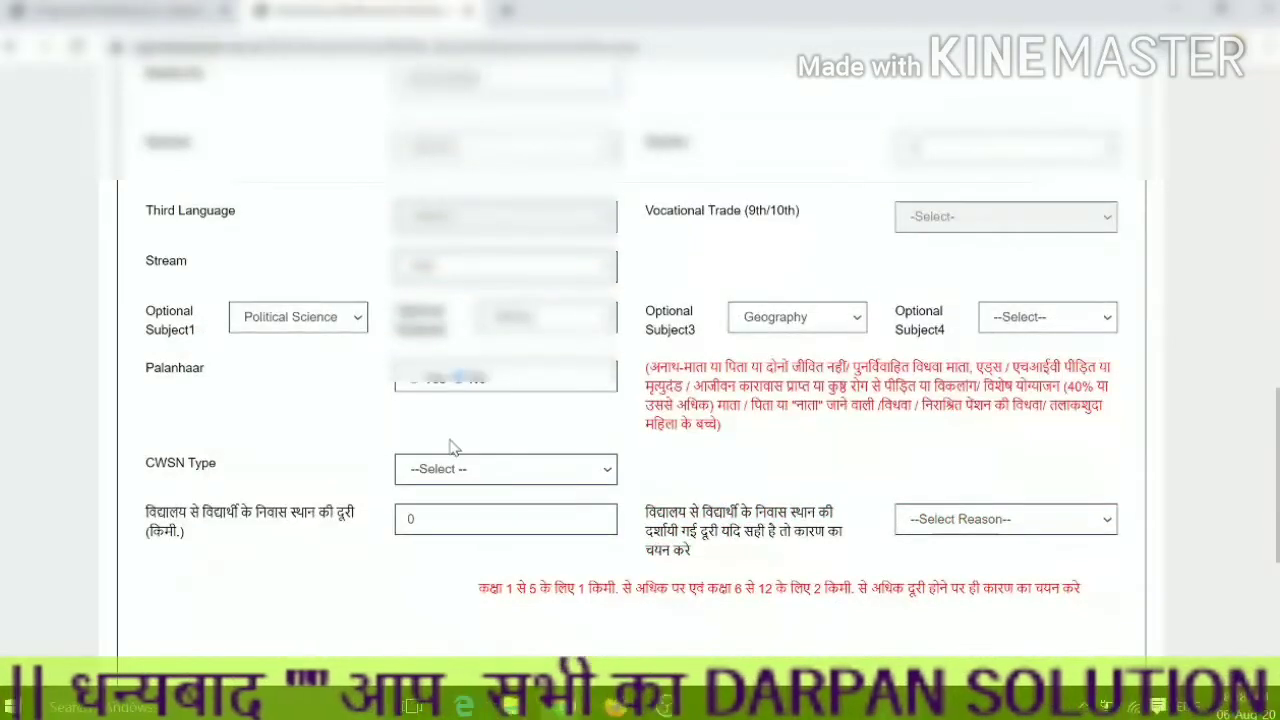
scroll(535, 478, "down", 4)
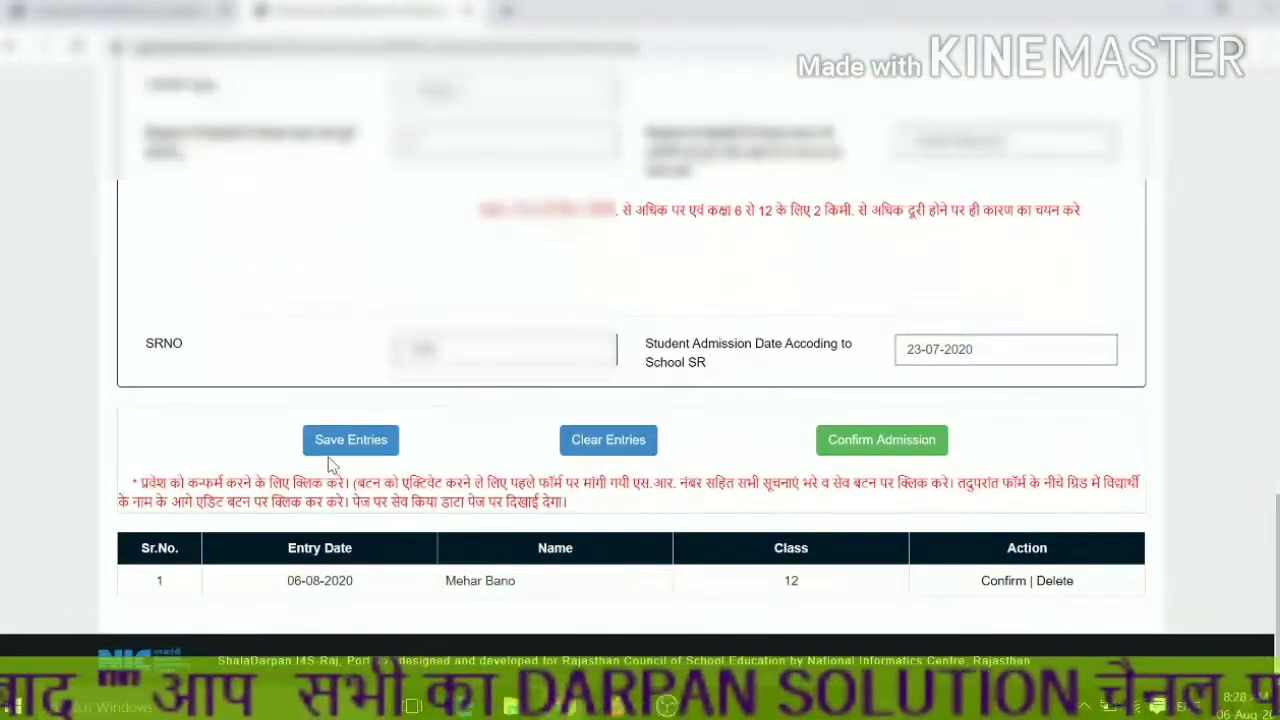
- Confirm the admission with Yes and dismiss the basic-details-added message
left_click(894, 449)
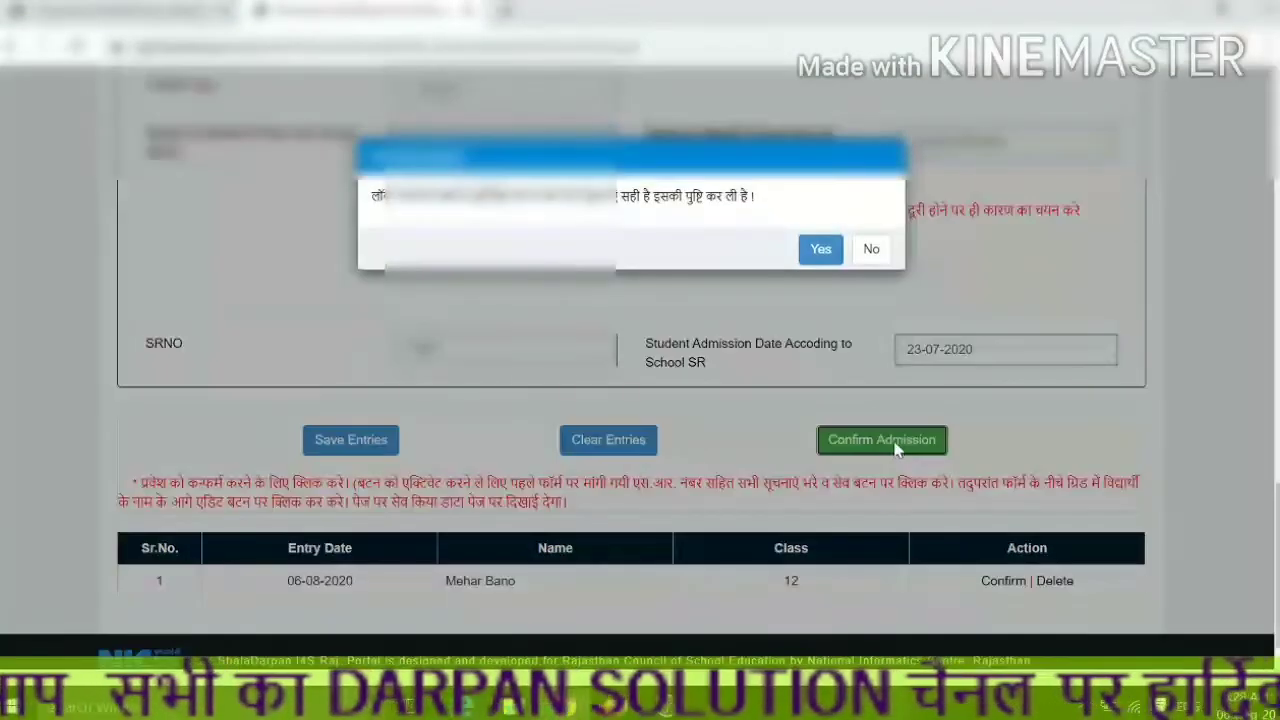
left_click(821, 250)
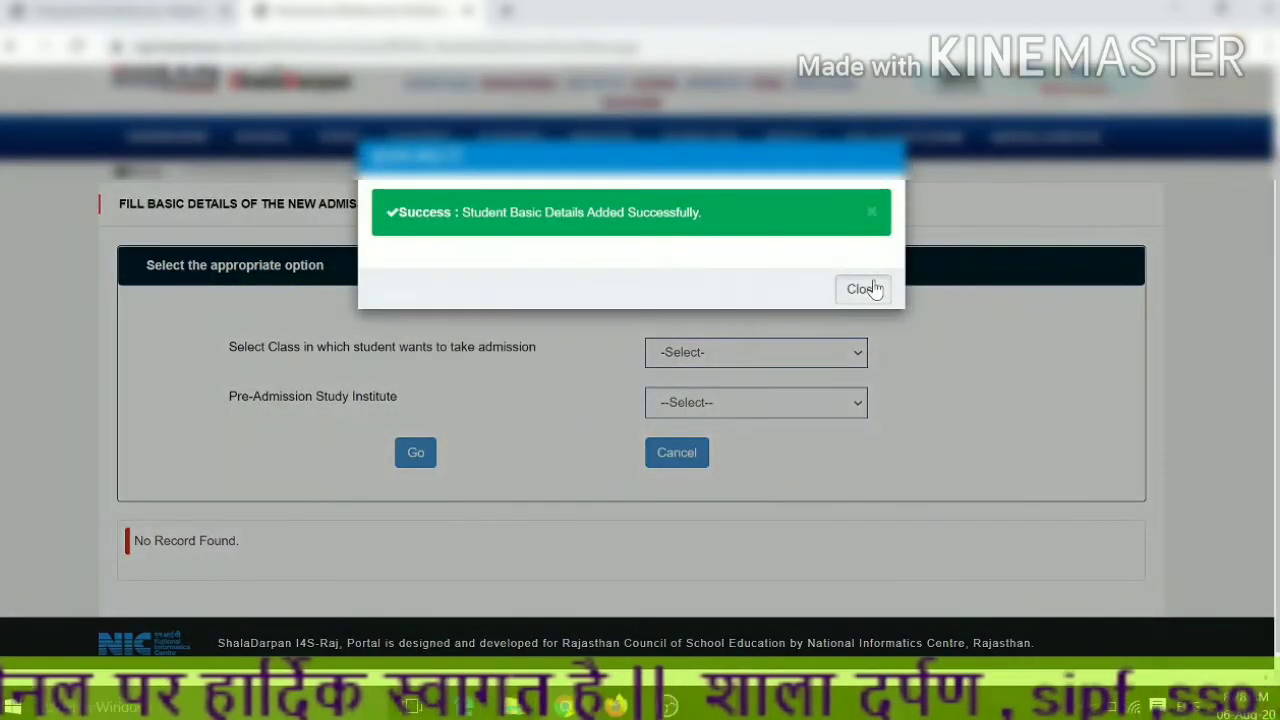
left_click(866, 286)
left_click(425, 155)
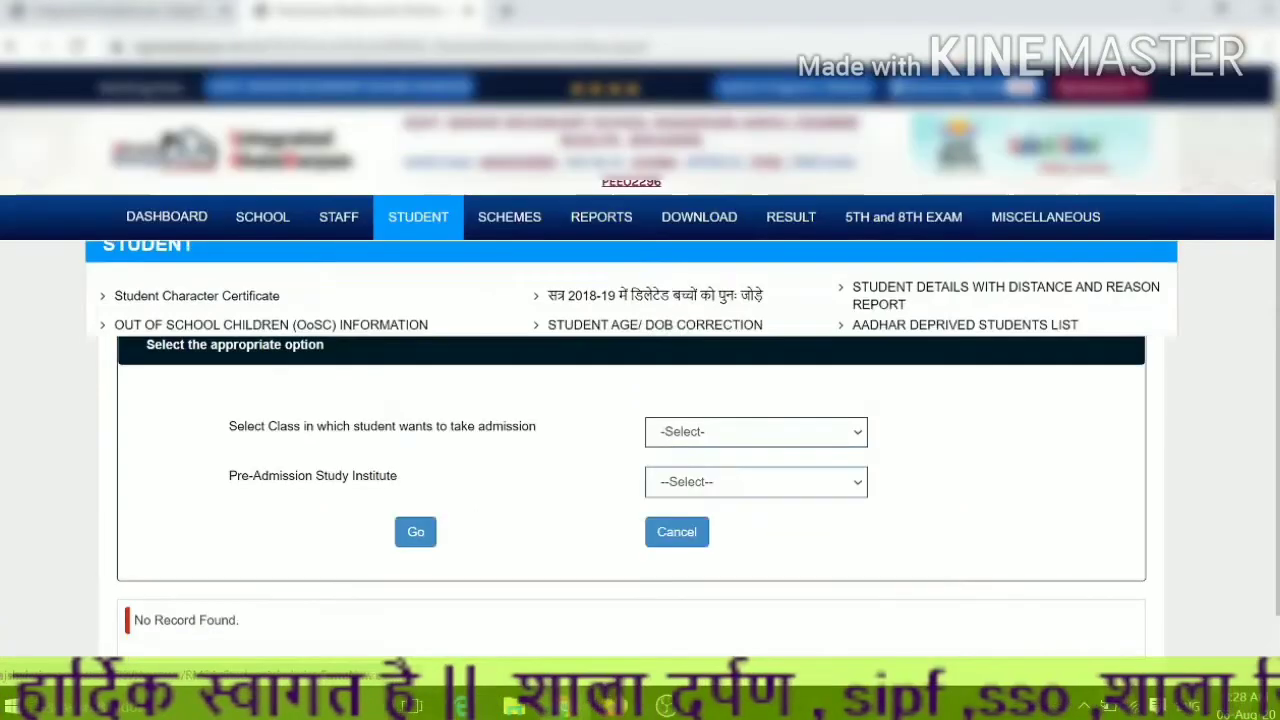